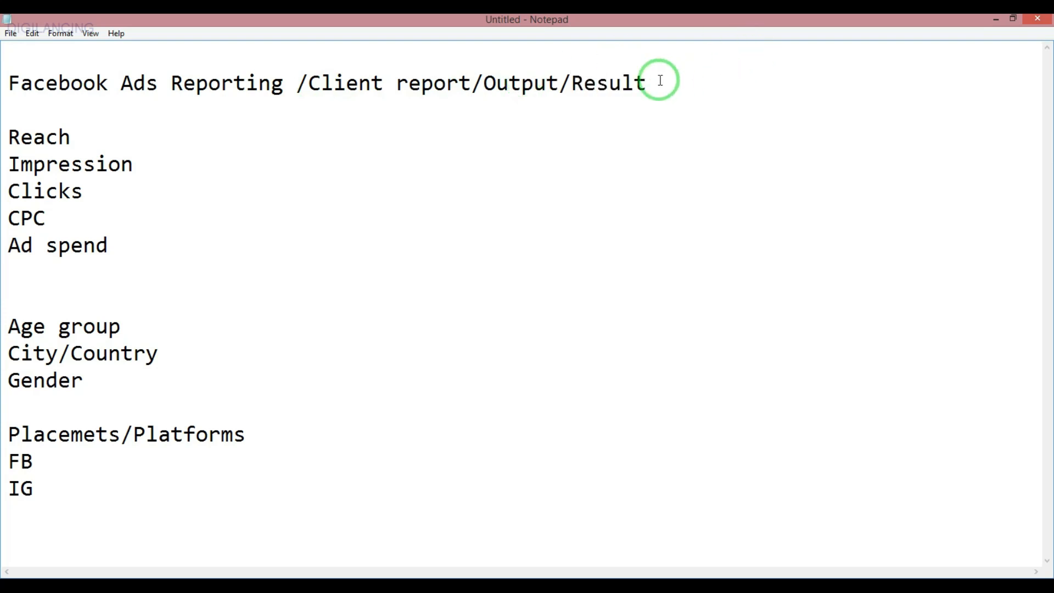
Step: Review the performance metrics listed in the notes for the client report: Reach, Impression, Clicks, CPC and Ad spend
drag(666, 82, 402, 60)
click(77, 165)
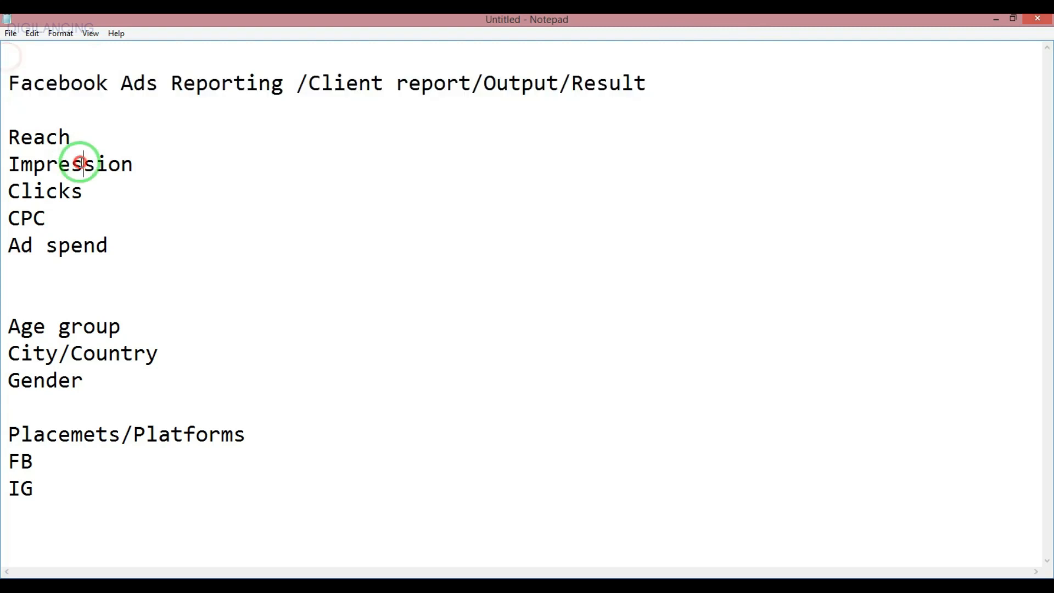
drag(7, 137, 74, 144)
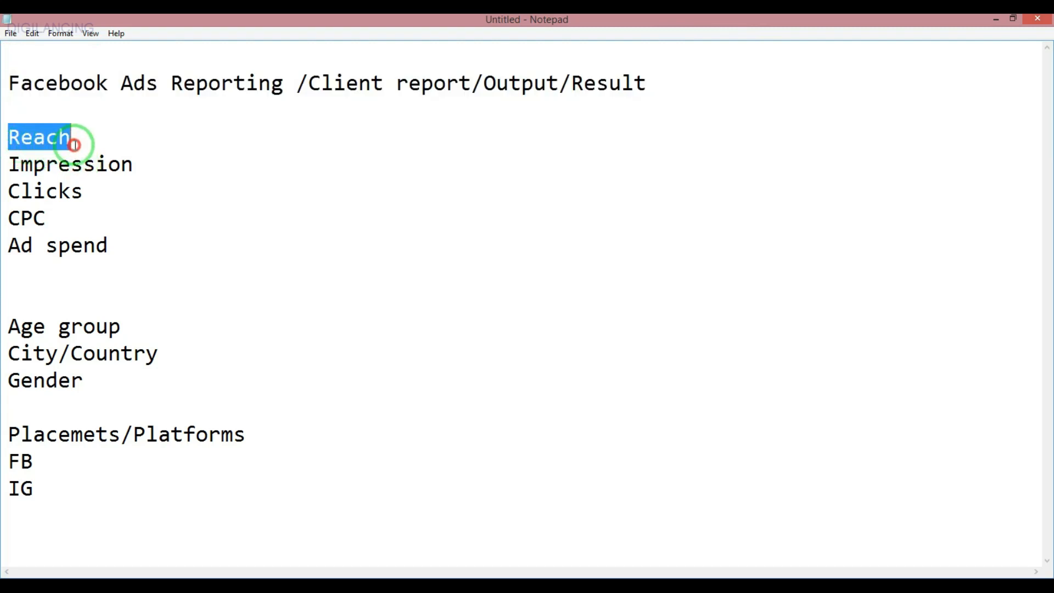
drag(9, 165, 158, 183)
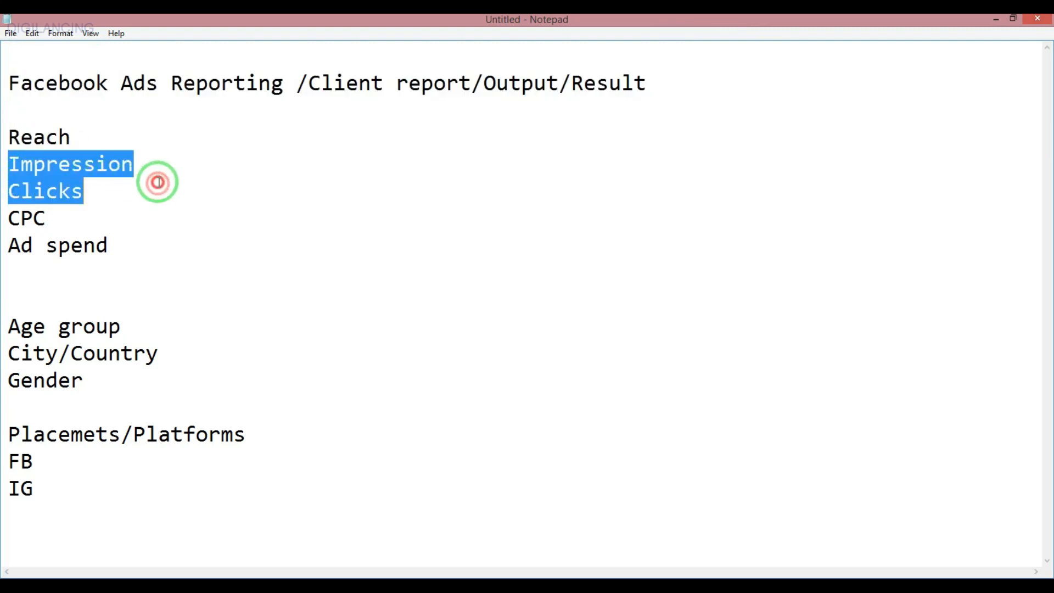
click(158, 182)
drag(9, 192, 101, 191)
click(103, 213)
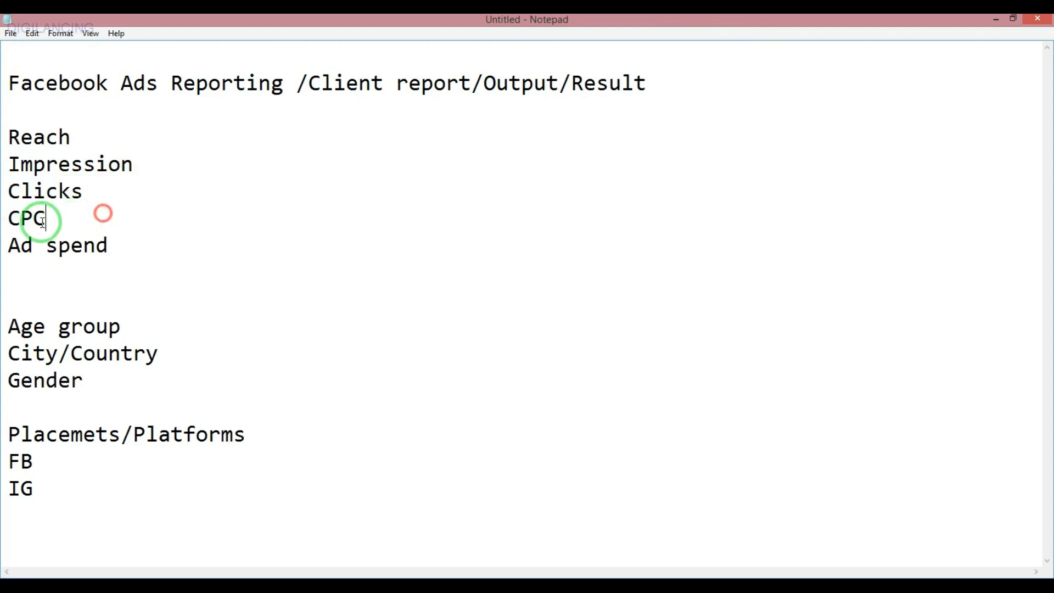
drag(8, 218, 55, 216)
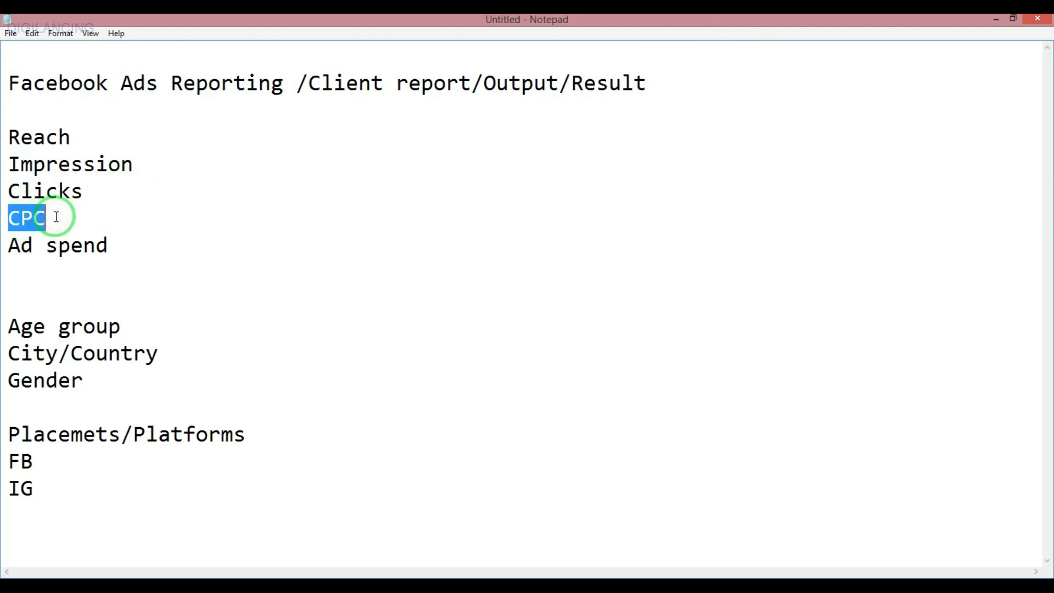
click(53, 216)
drag(8, 245, 109, 248)
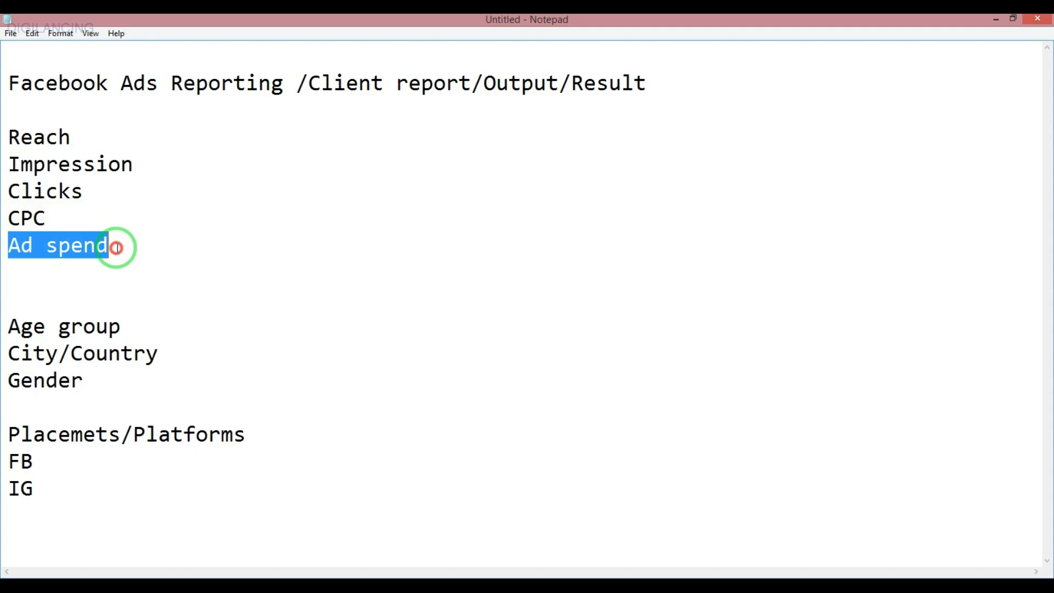
click(117, 248)
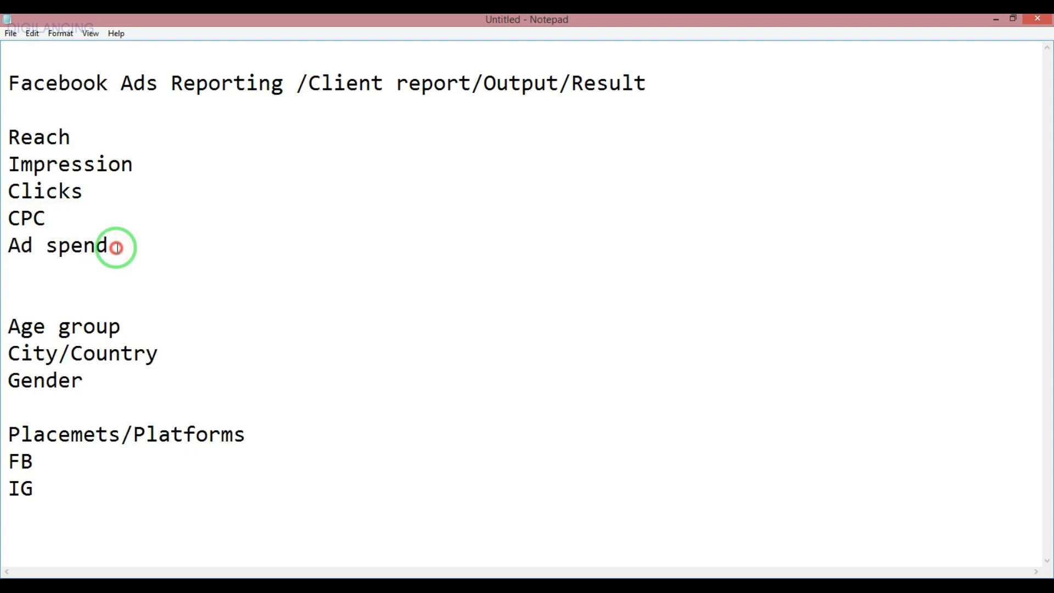
Step: Review the audience and placement items listed in the notes: Age group, City/Country, Gender, and the FB and IG platforms
drag(9, 328, 142, 322)
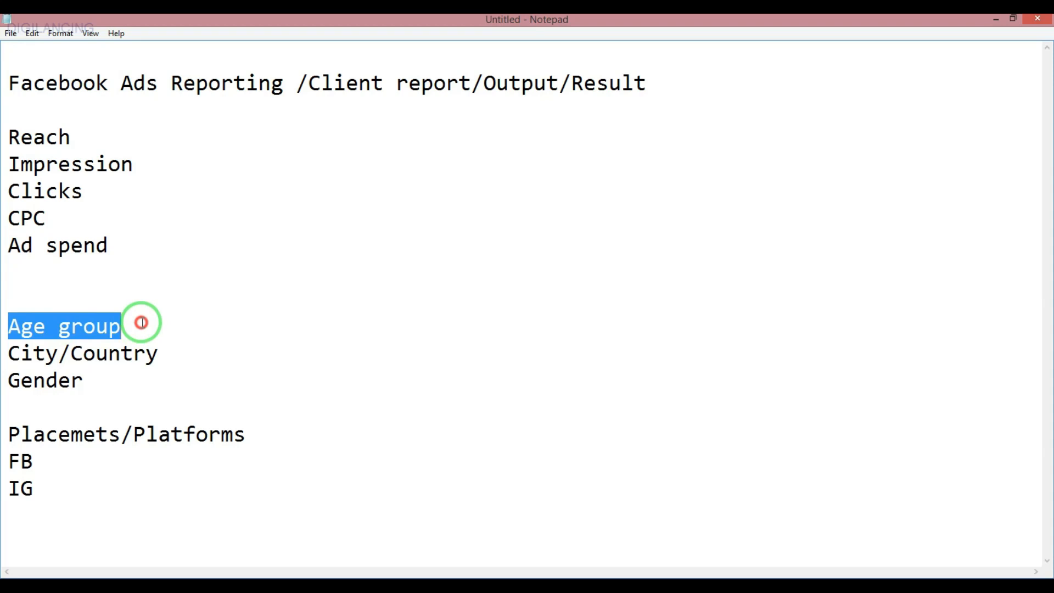
drag(158, 355, 17, 355)
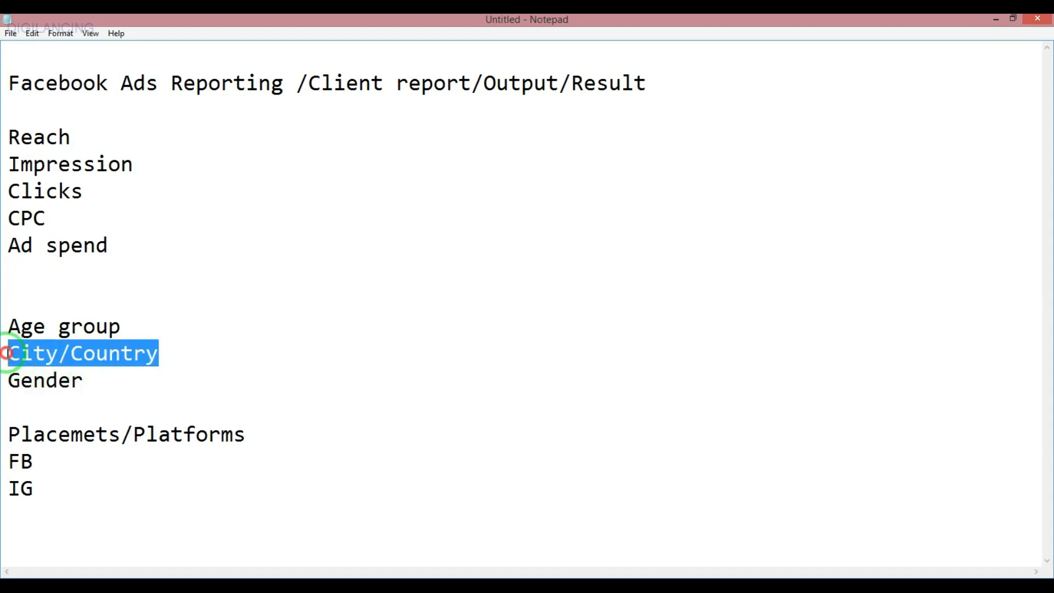
drag(102, 381, 6, 389)
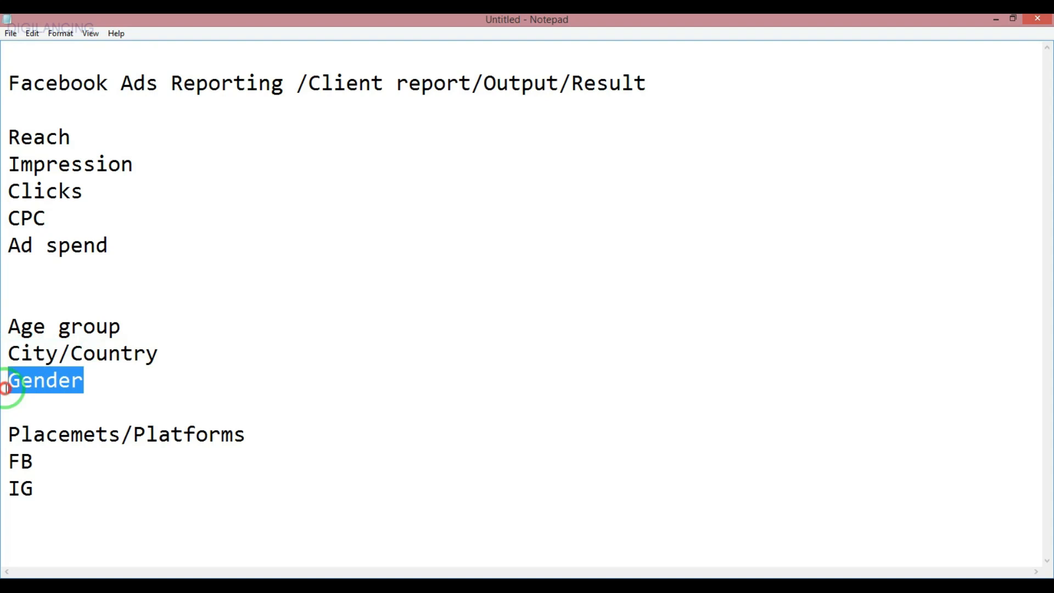
drag(264, 440, 4, 435)
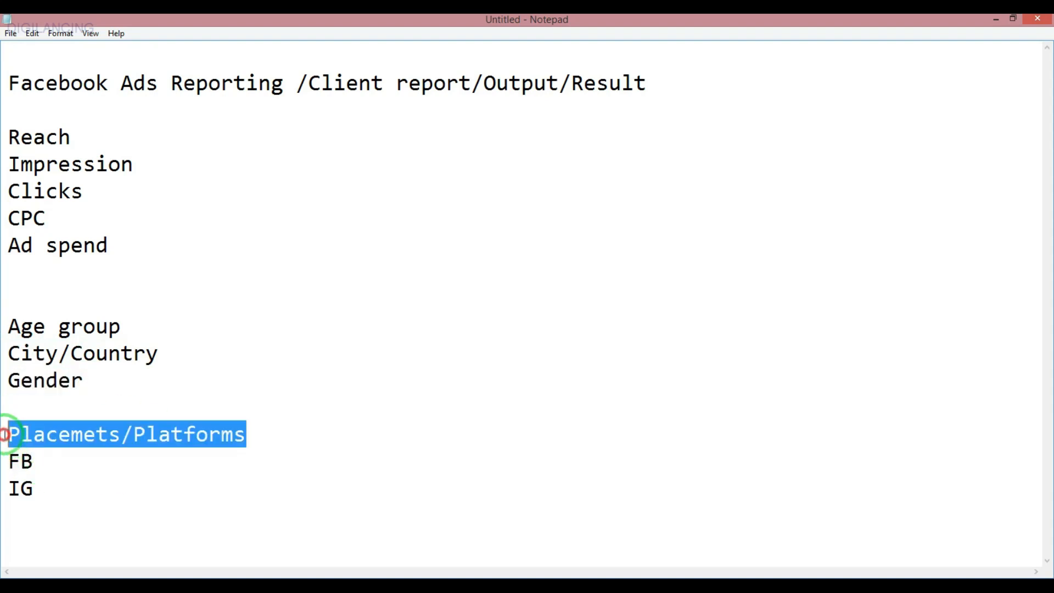
click(45, 434)
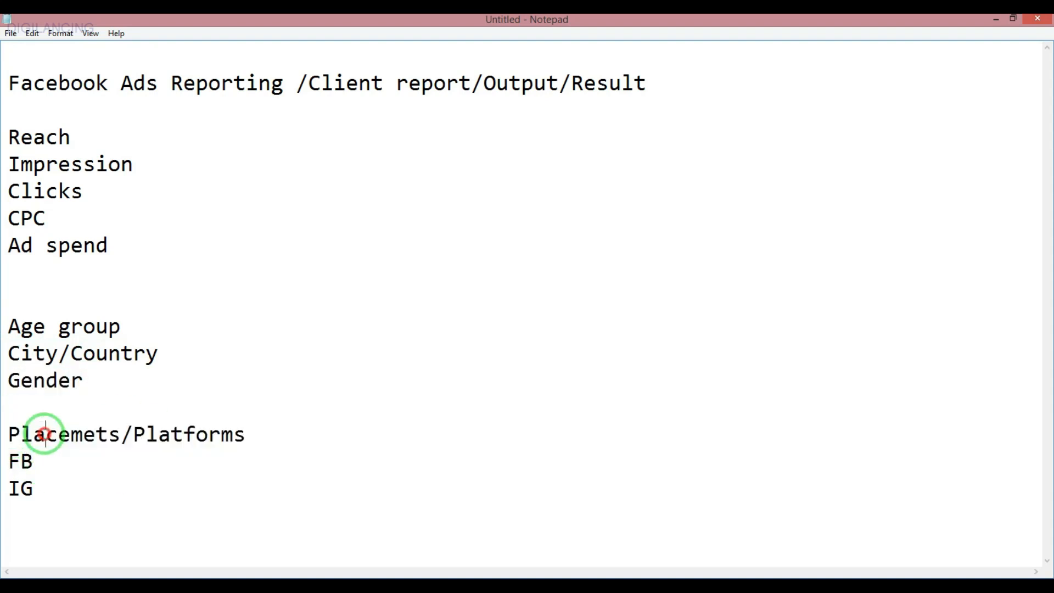
click(12, 461)
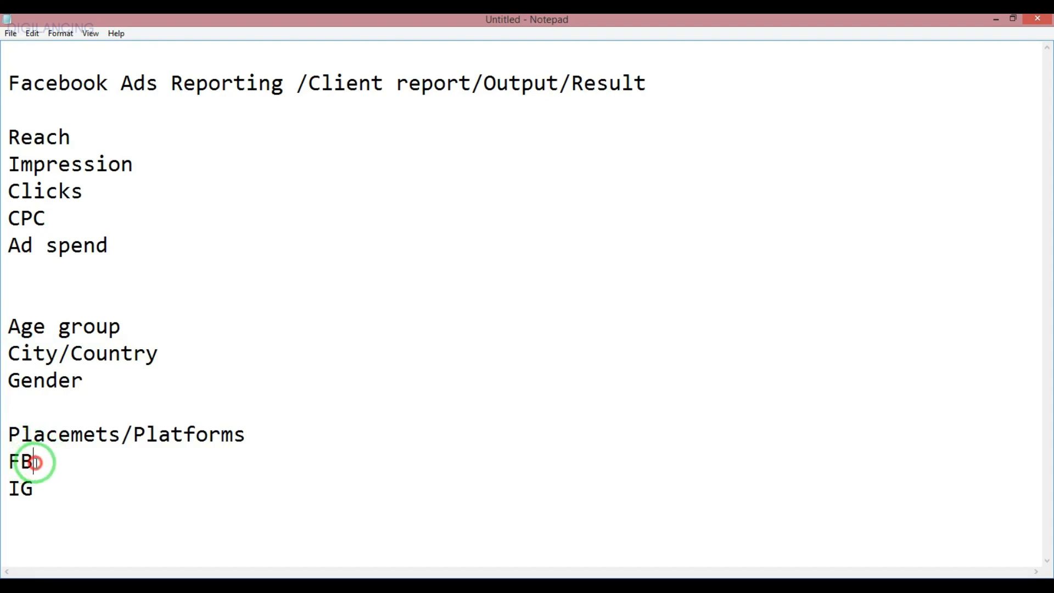
drag(10, 461, 36, 463)
drag(9, 499, 1, 60)
click(64, 488)
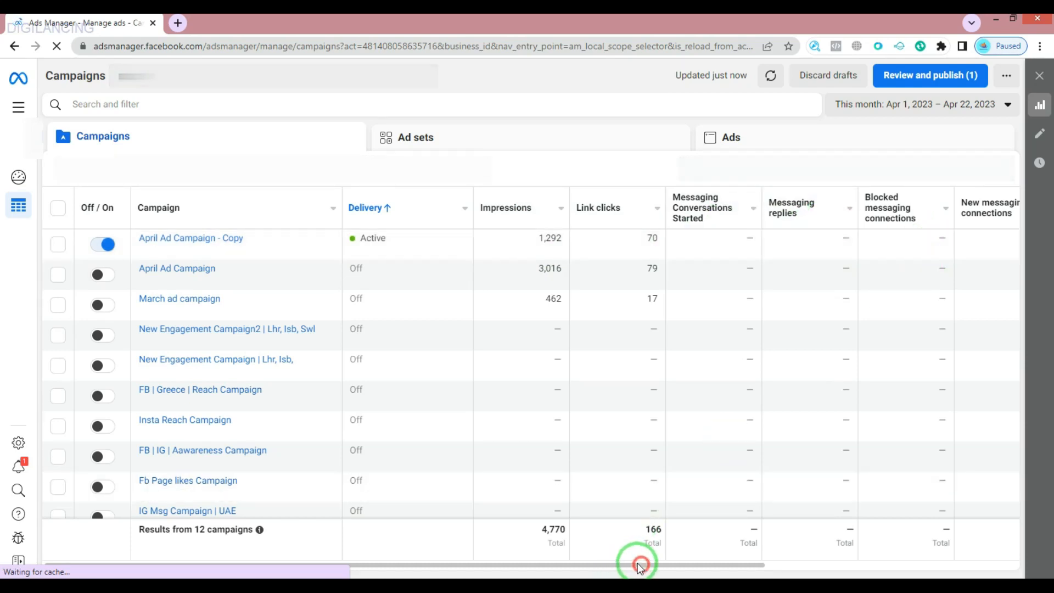
Step: In Meta Ads Manager, switch the campaign table to the Performance column preset
key(ctrl+a)
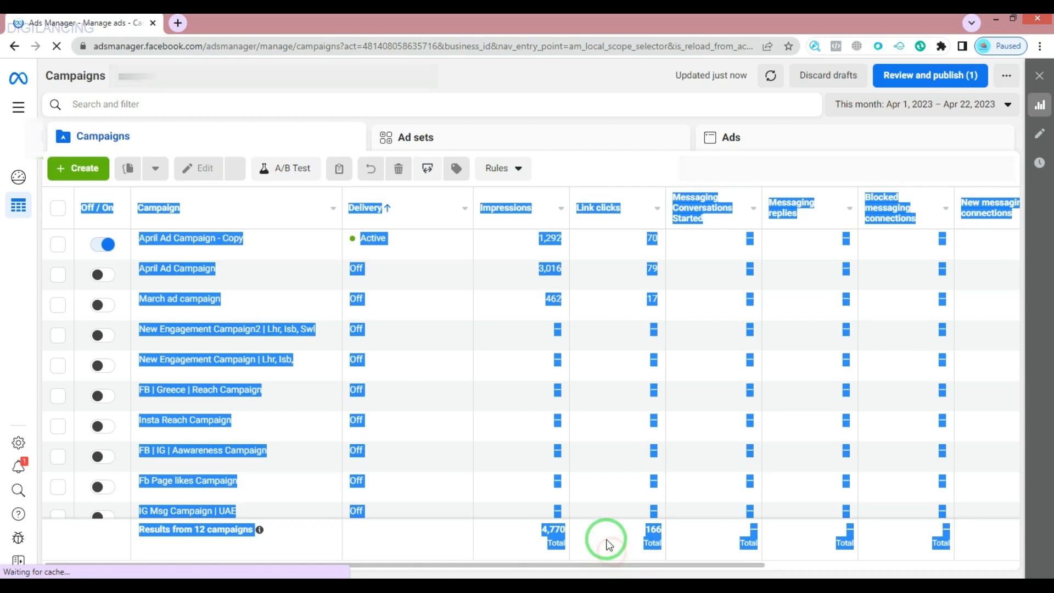
click(601, 59)
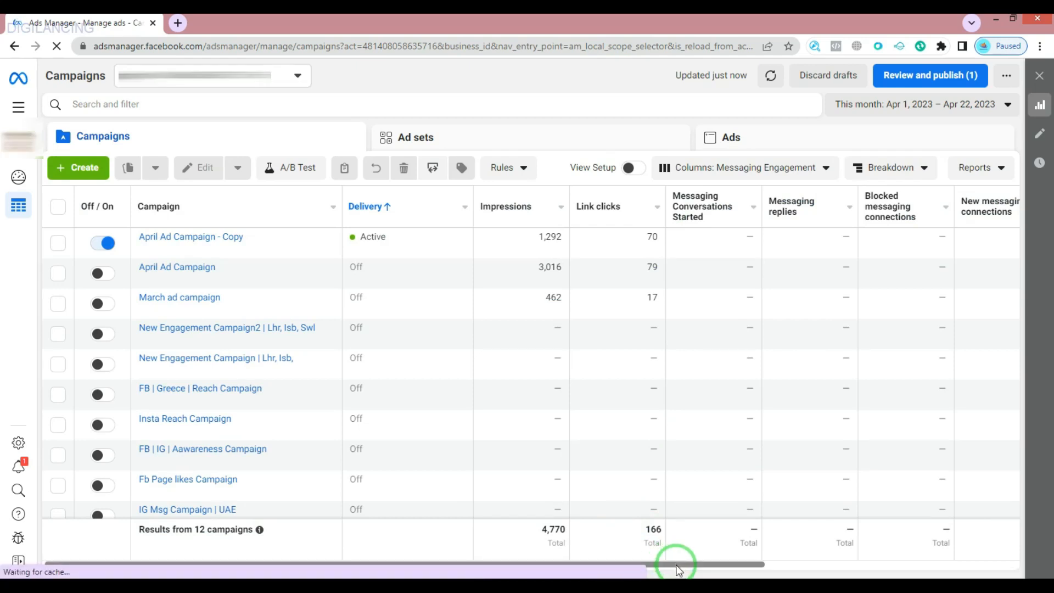
drag(696, 563, 998, 564)
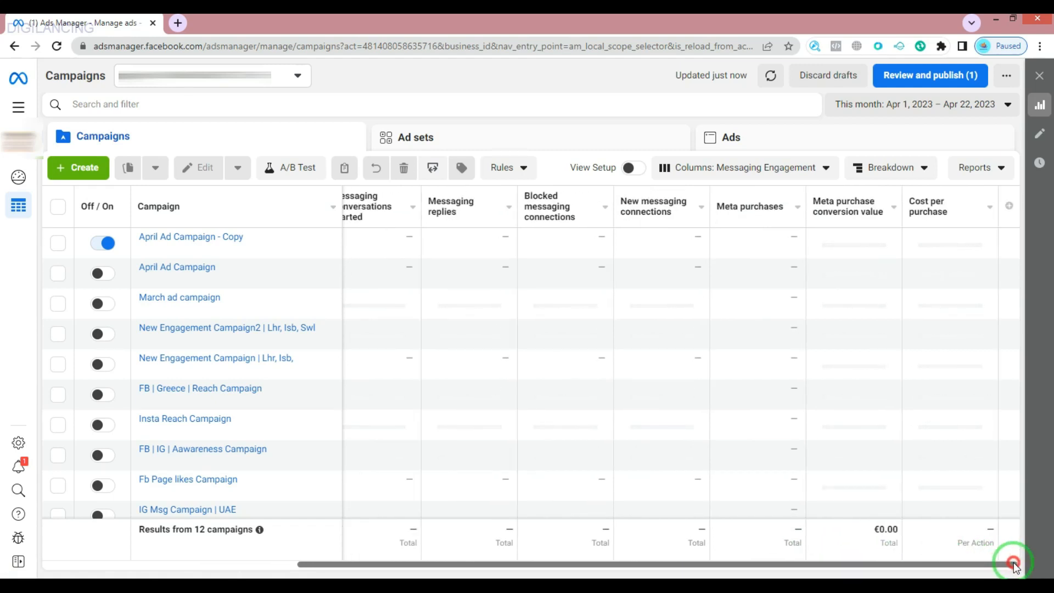
drag(910, 573, 681, 571)
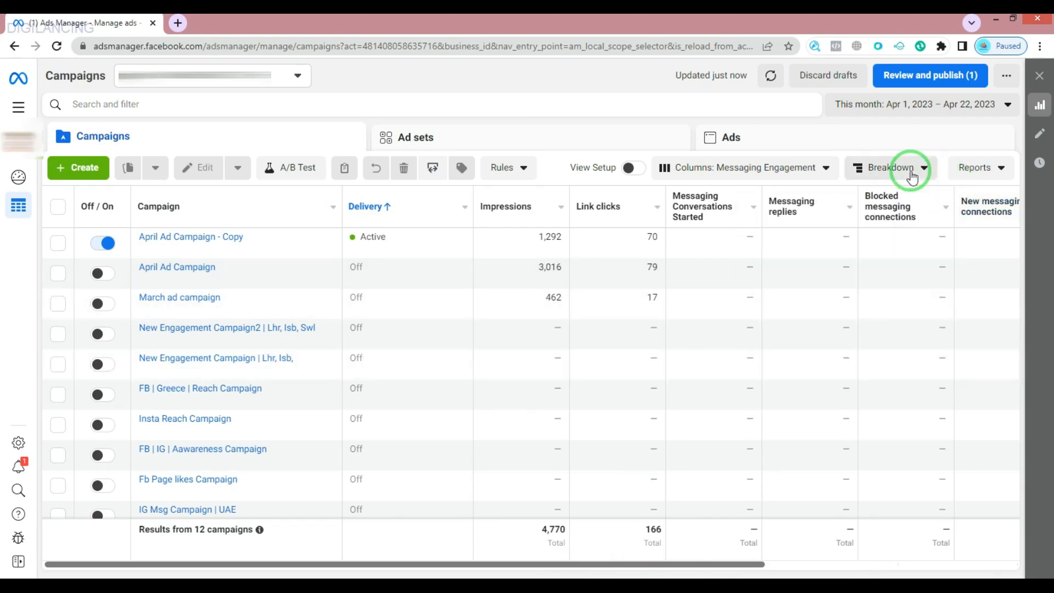
click(825, 169)
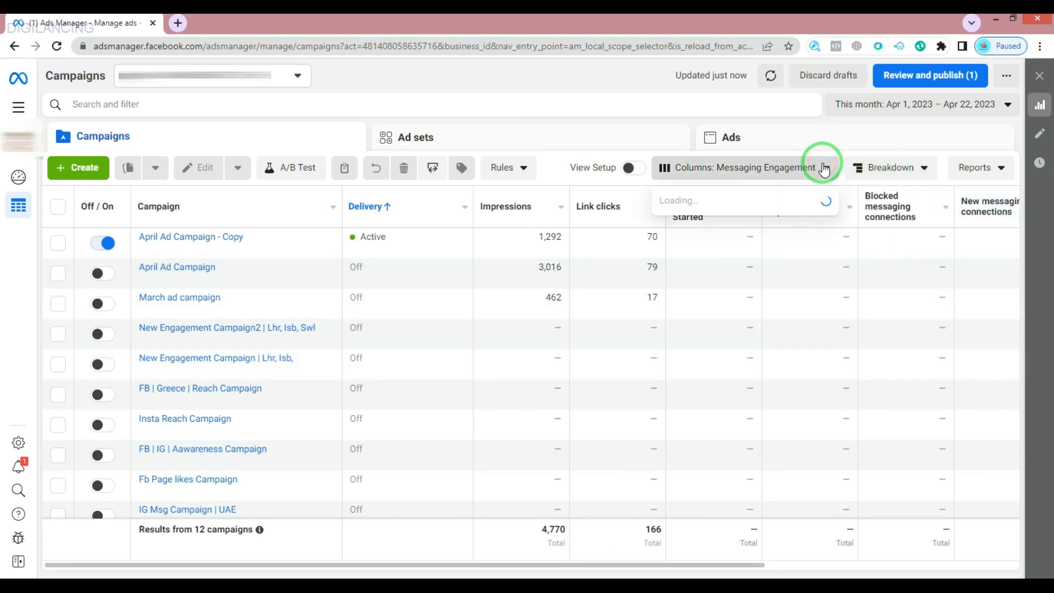
click(773, 201)
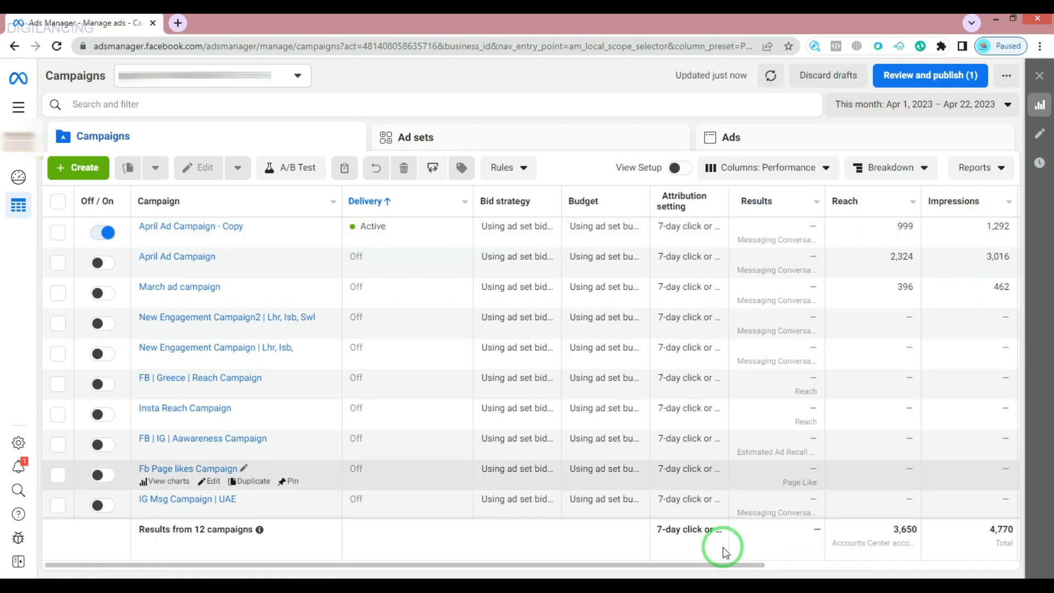
mouse_move(729, 565)
mouse_down()
mouse_move(957, 573)
mouse_move(730, 570)
mouse_up()
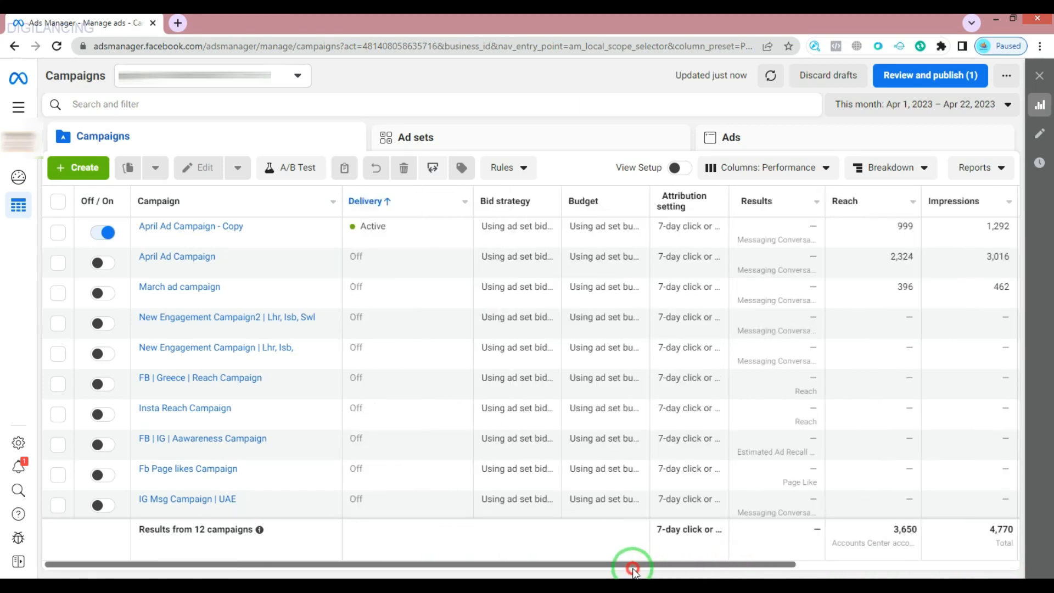
Step: Break down the campaign results by delivery using Age and Gender
click(828, 171)
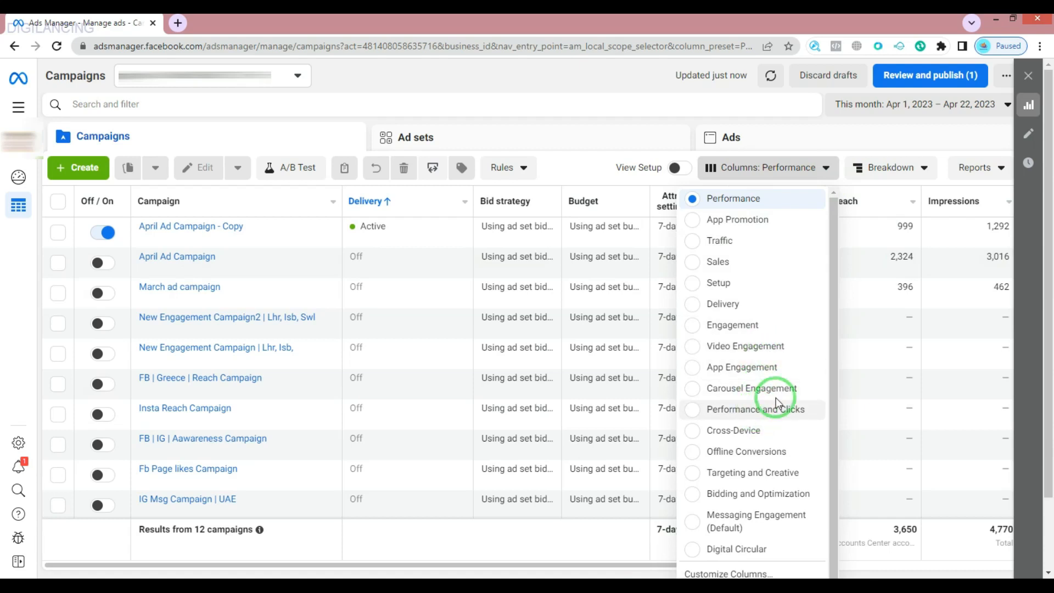
click(909, 168)
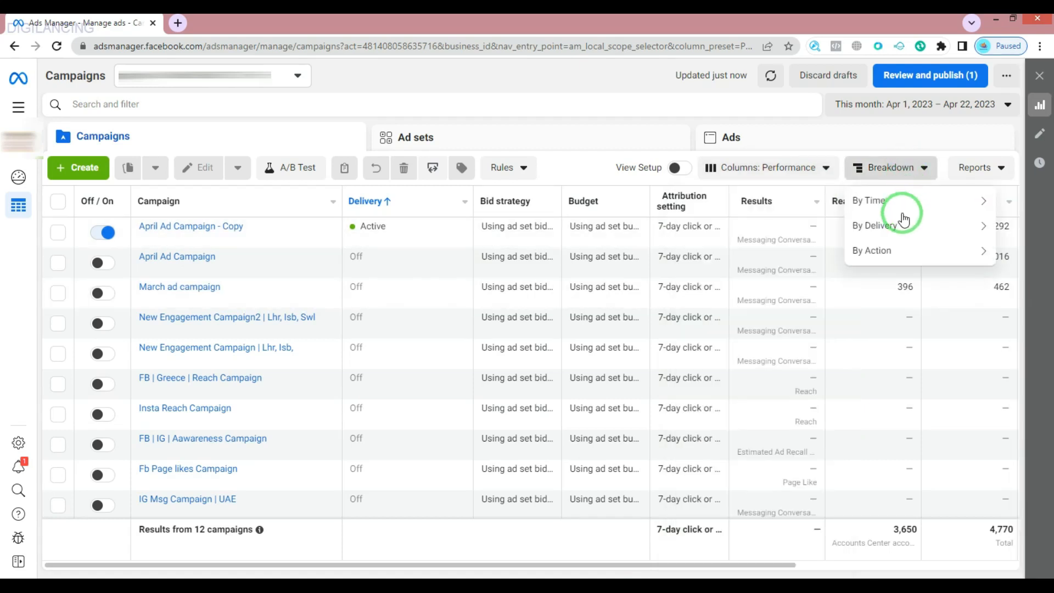
mouse_move(896, 230)
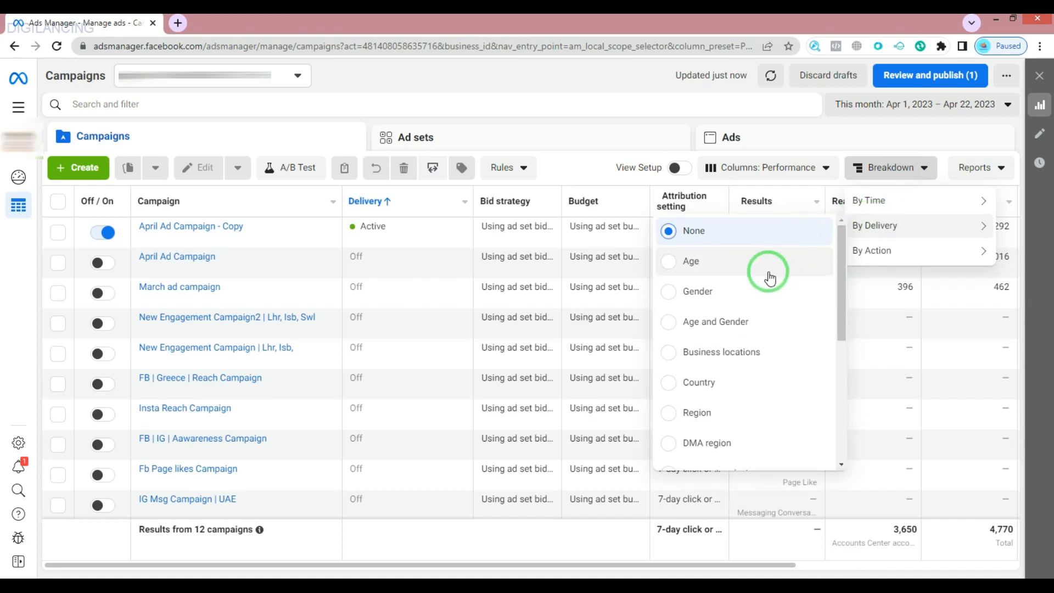
click(756, 327)
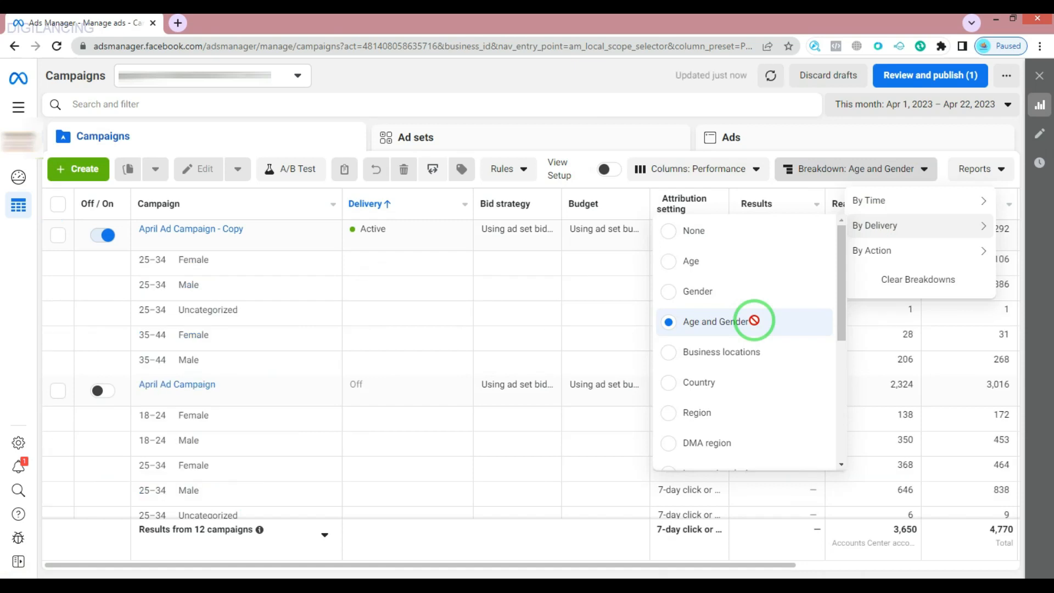
click(912, 172)
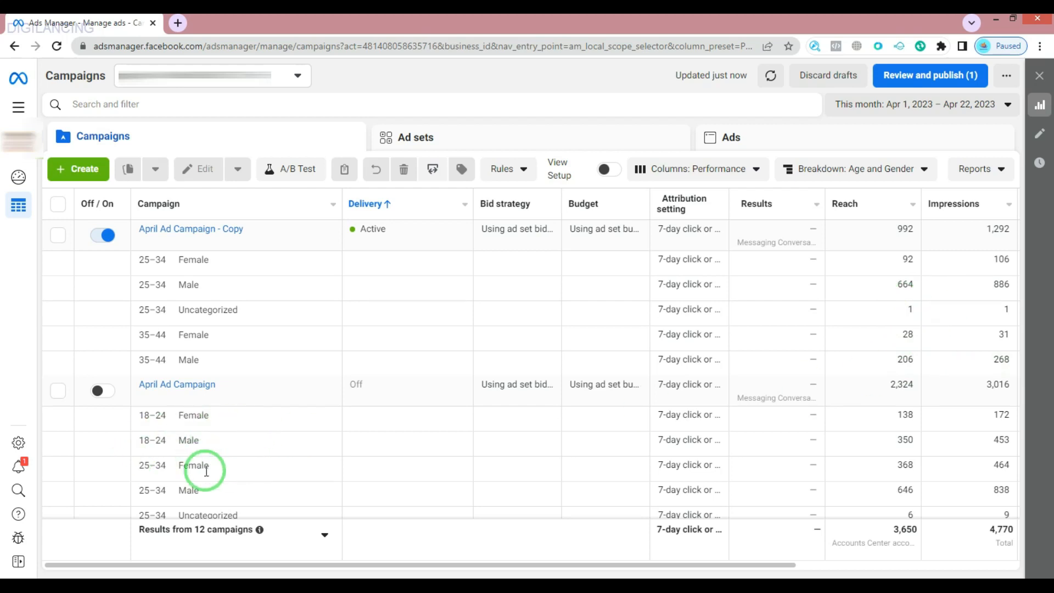
Step: Set the campaign table's delivery breakdown to Country
click(909, 174)
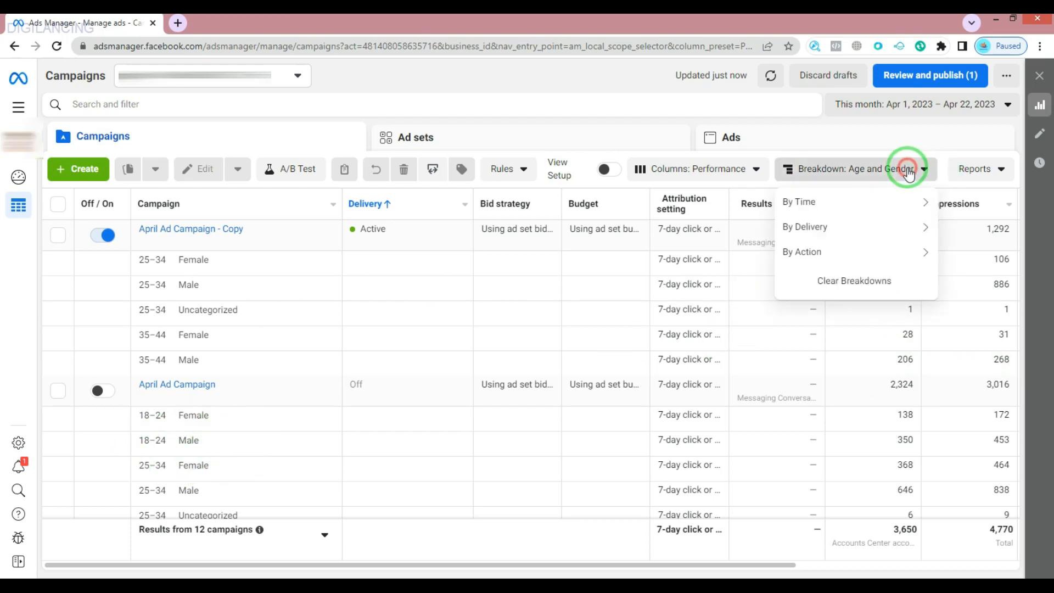
mouse_move(851, 233)
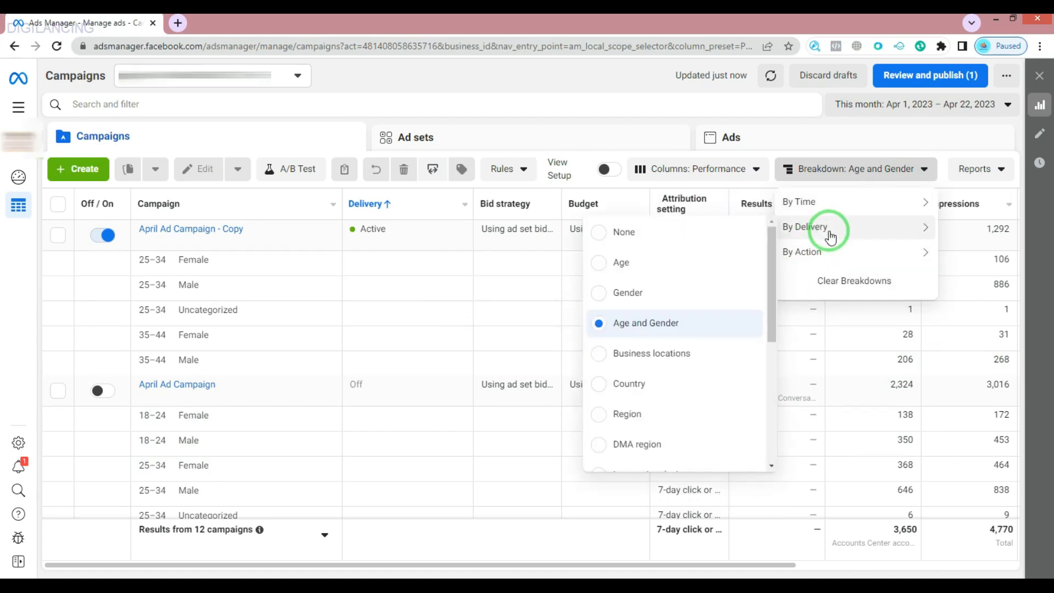
click(679, 379)
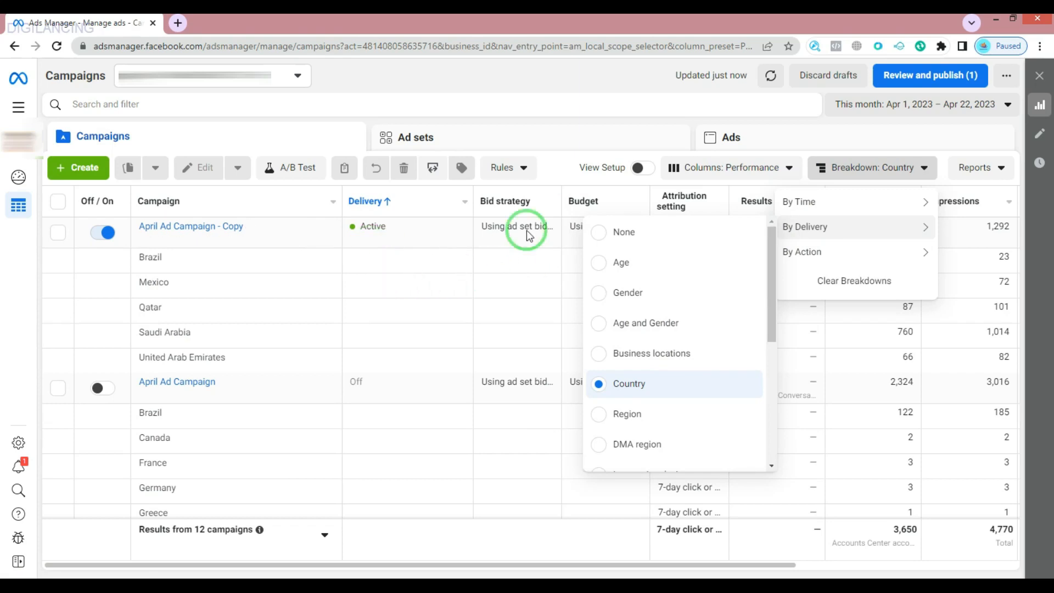
click(897, 165)
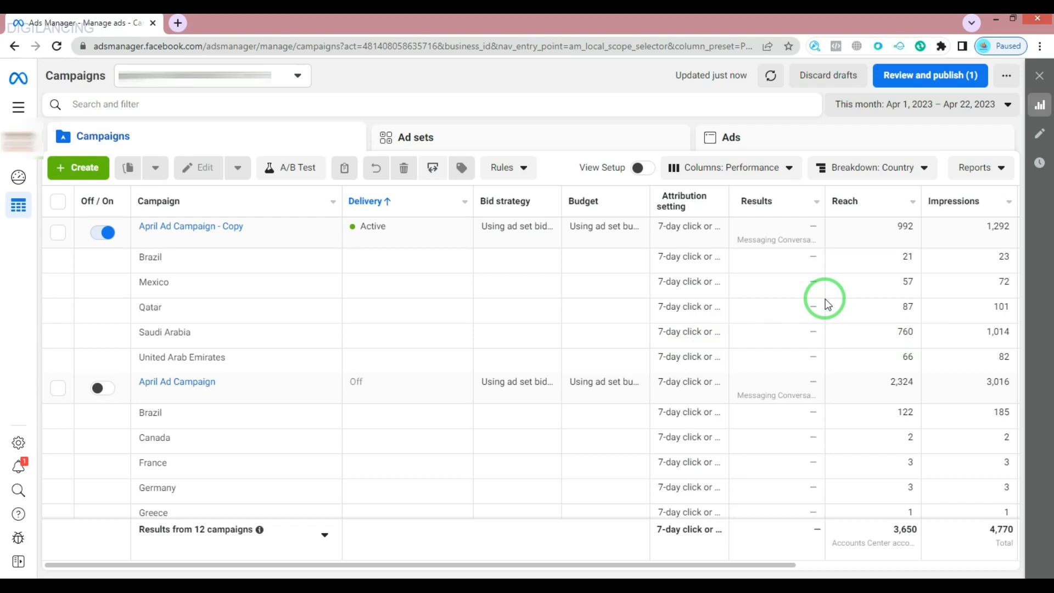
Step: Create a custom report from the campaign table and remove its Delivery column and the duplicate Campaign name column
click(1003, 172)
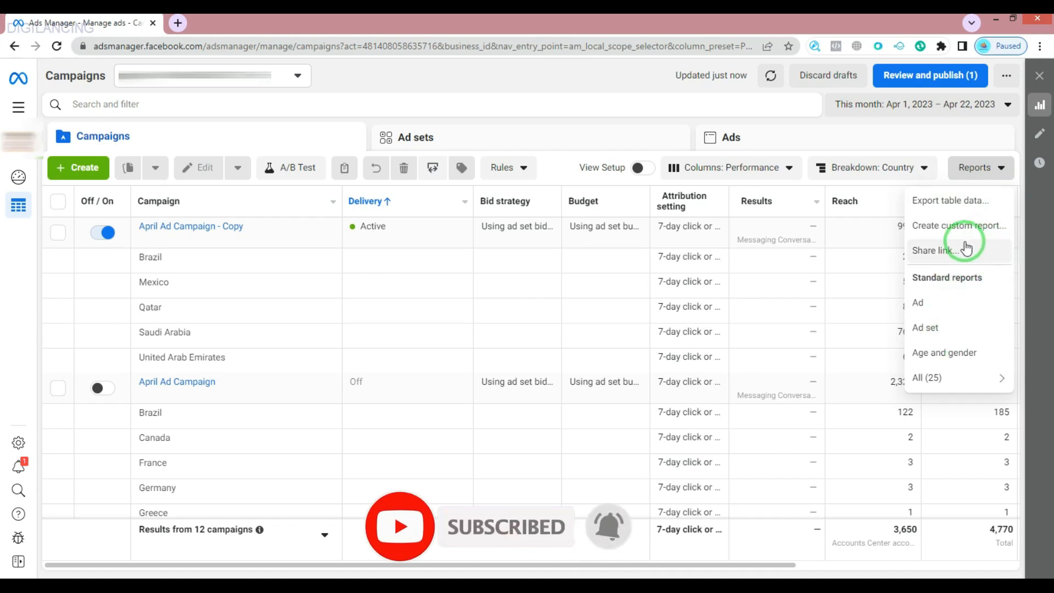
click(948, 227)
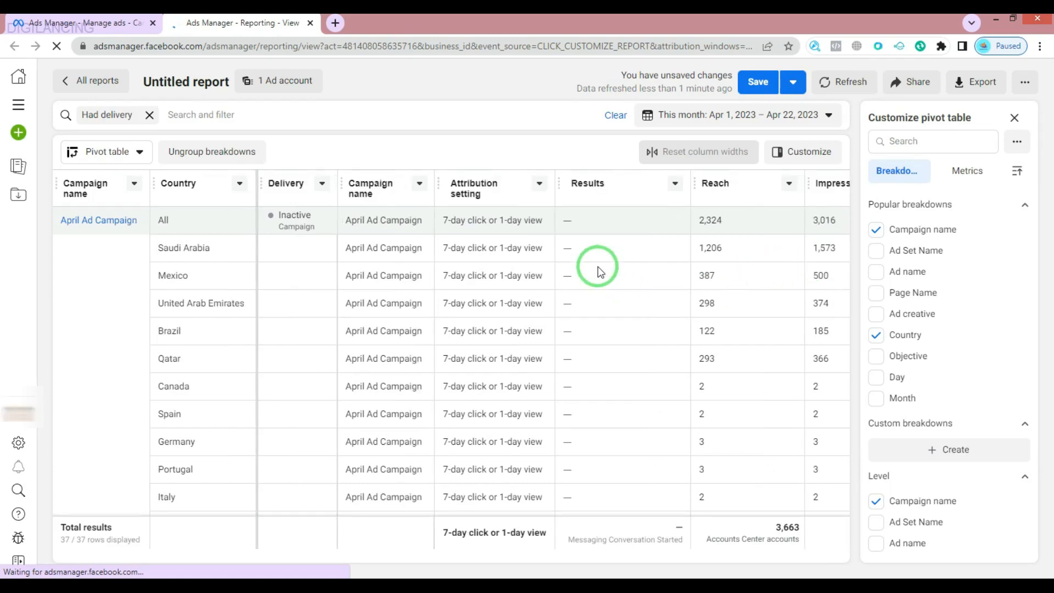
click(323, 184)
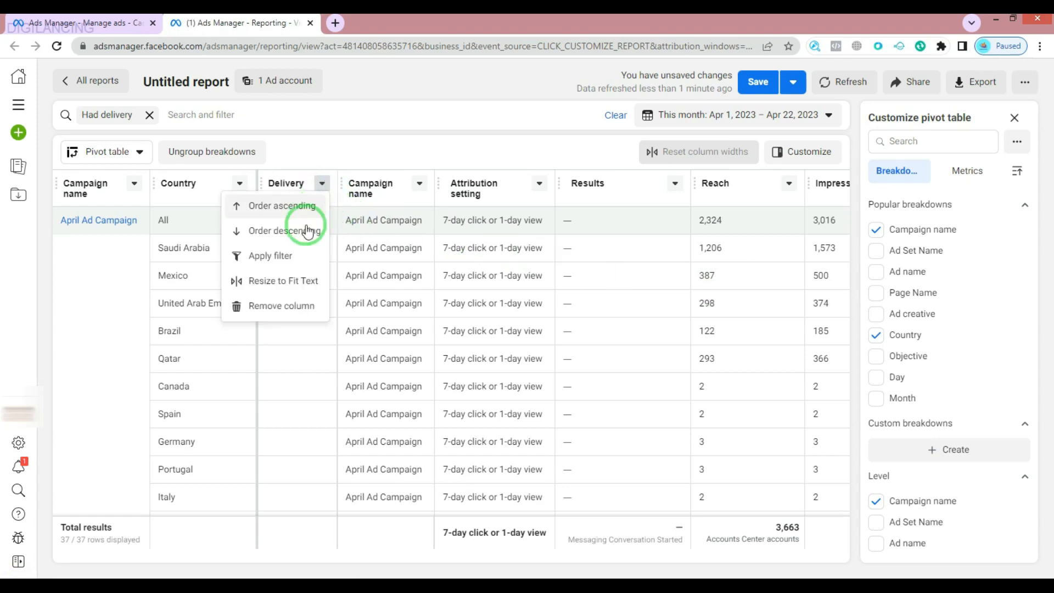
click(281, 302)
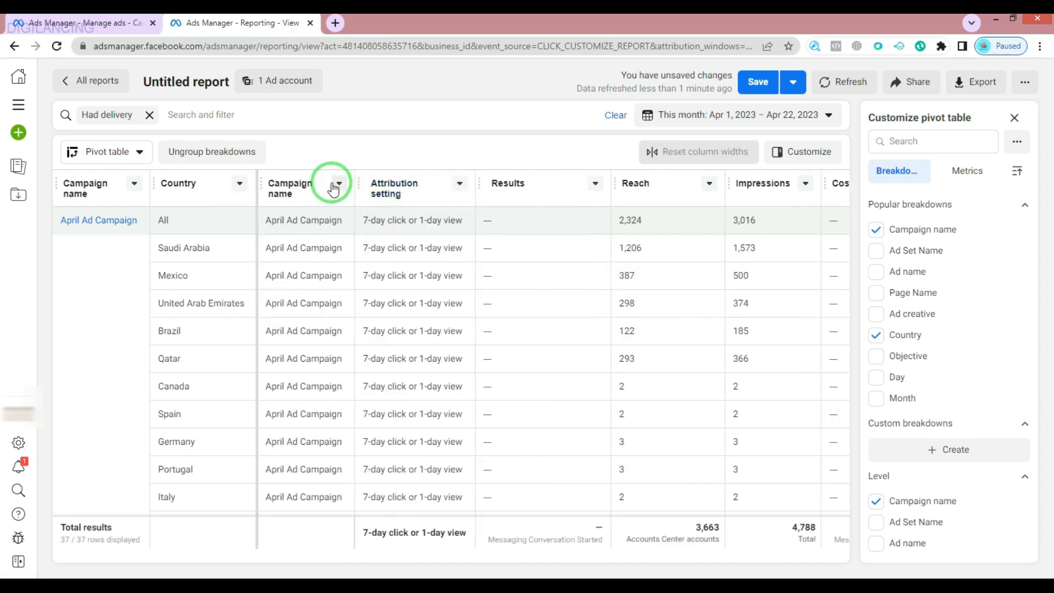
click(333, 185)
click(289, 308)
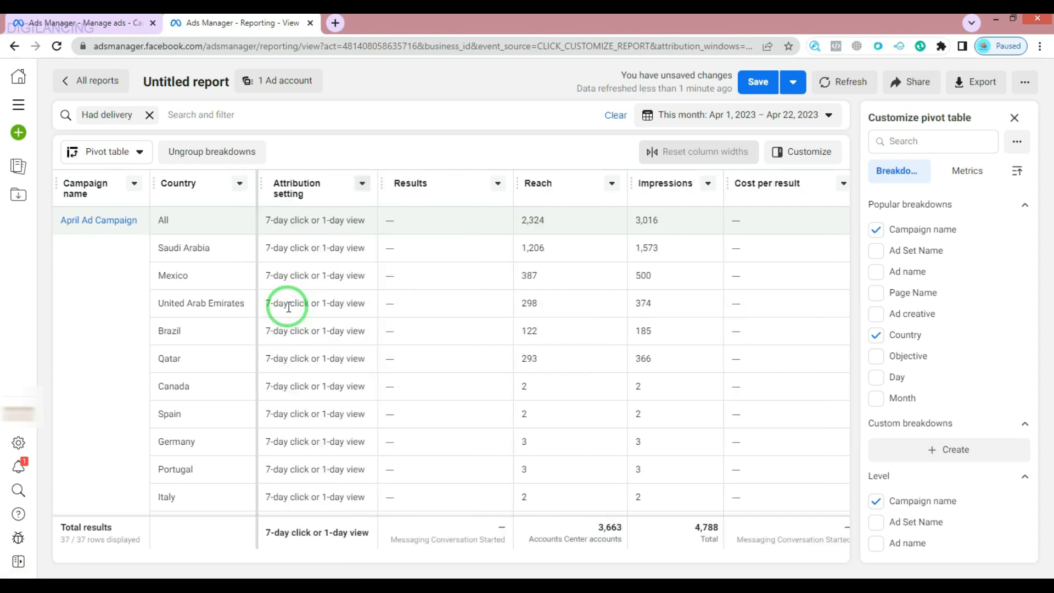
Step: Remove the Attribution setting, Results, Cost per result and ranking columns from the report, keeping Reach, Impressions and Amount spent
click(366, 186)
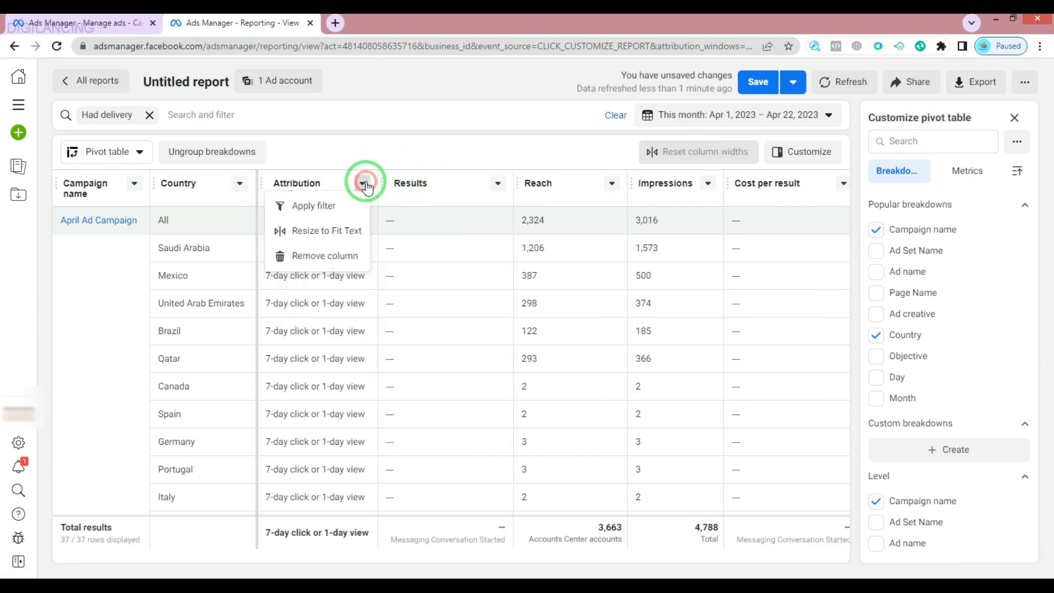
click(326, 256)
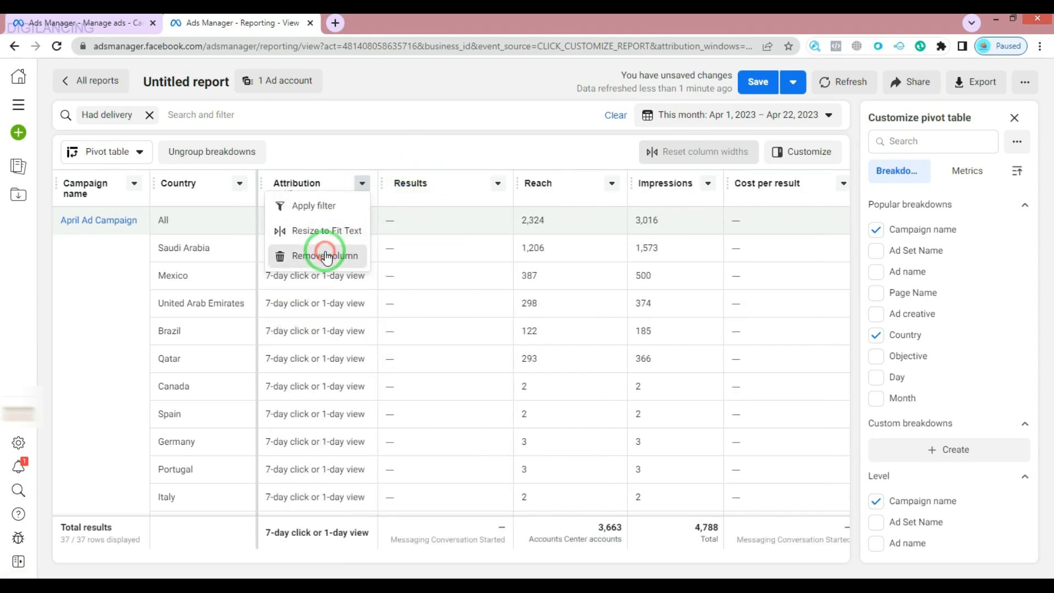
click(379, 183)
click(317, 306)
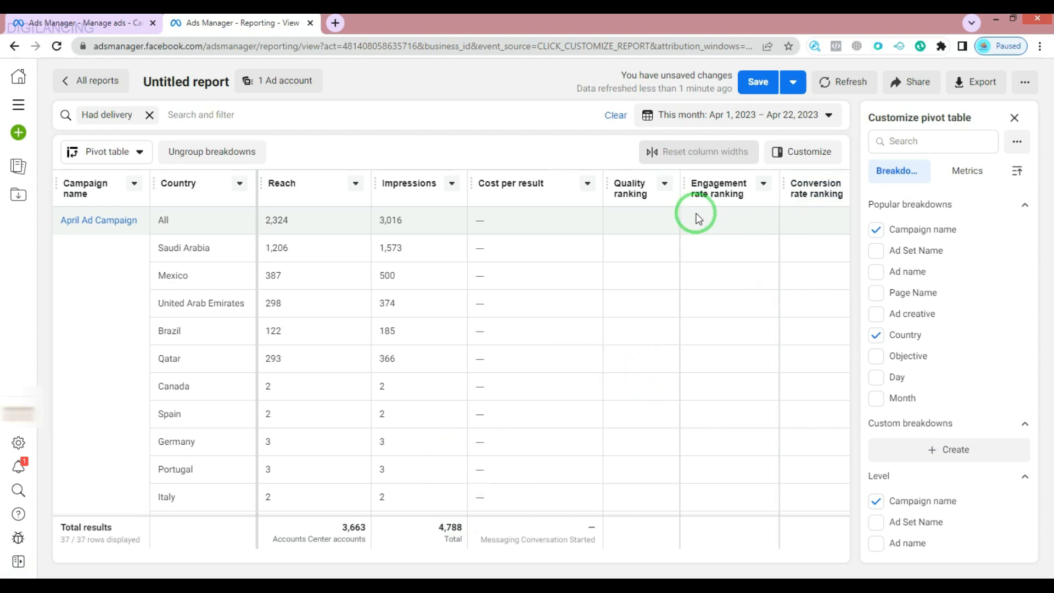
click(545, 183)
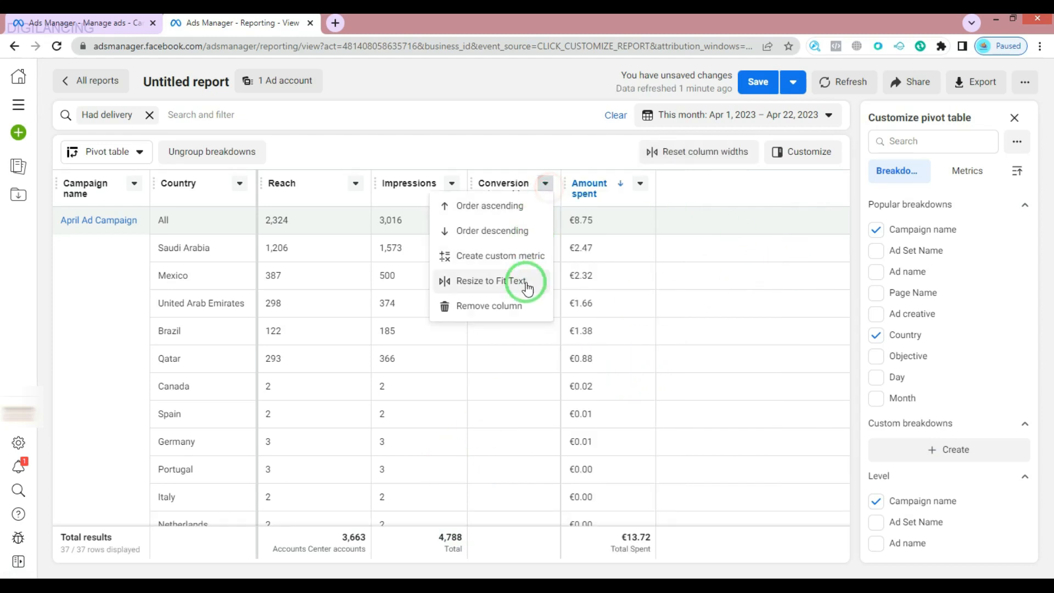
click(513, 310)
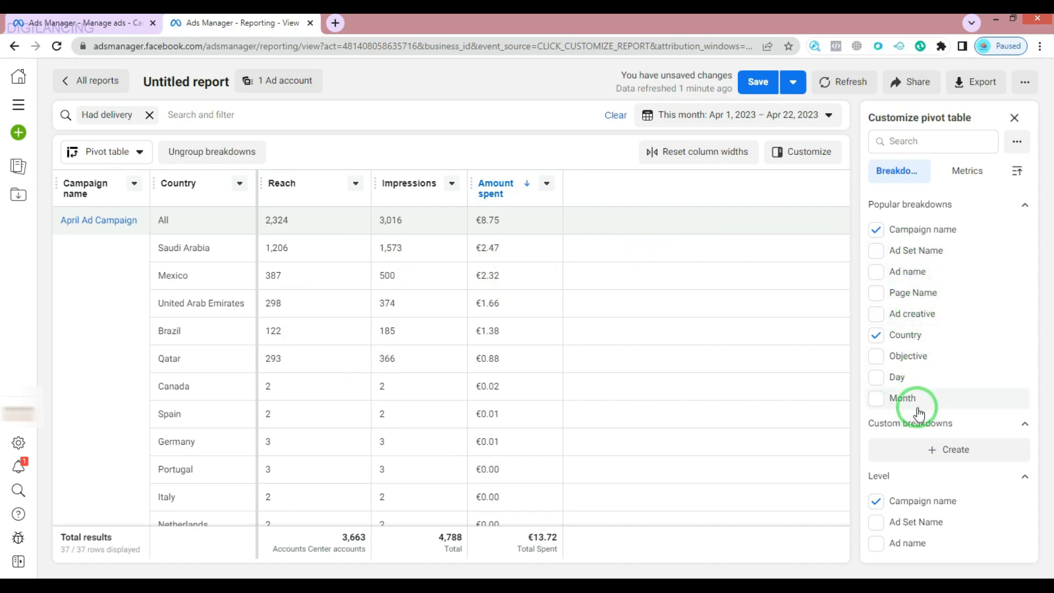
Step: Add the Link clicks and CTR (all) metrics to the report's pivot table
click(961, 179)
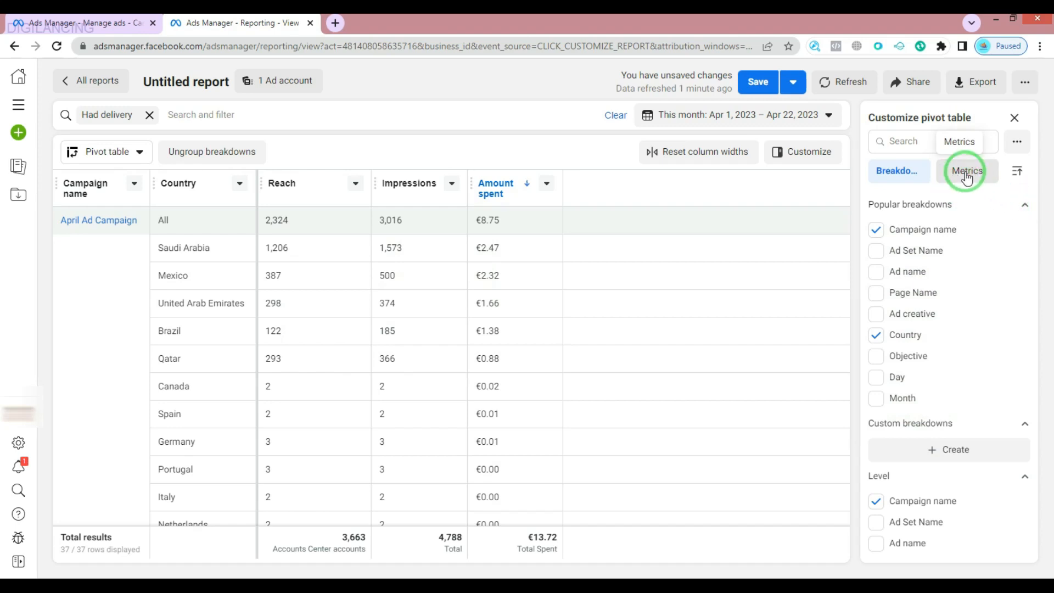
click(966, 177)
mouse_move(944, 244)
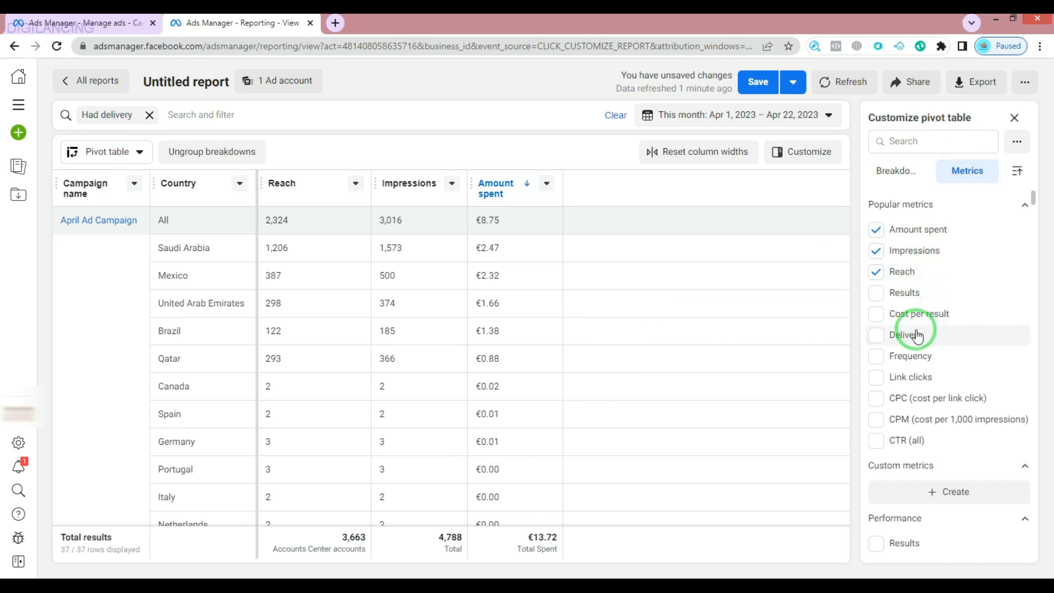
click(914, 381)
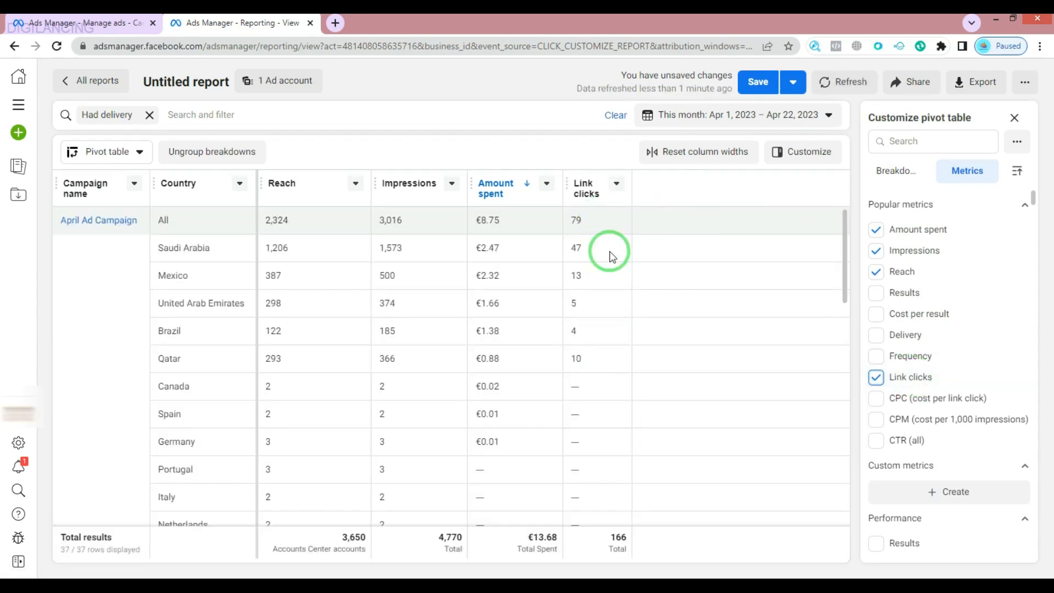
click(876, 442)
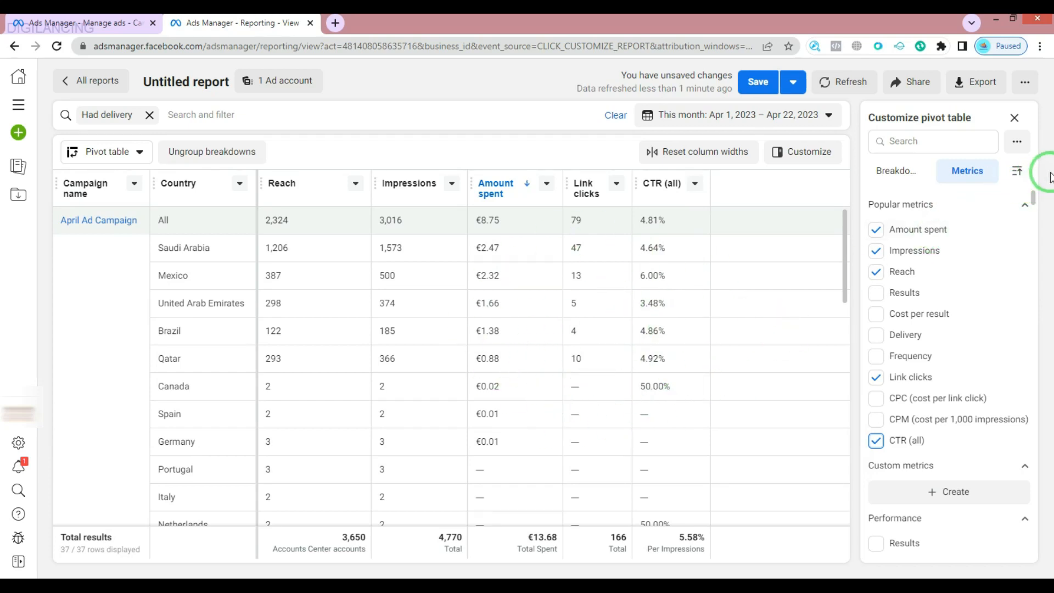
Step: Export the report as a raw data table (.xlsx) and open the downloaded file in Excel
click(982, 93)
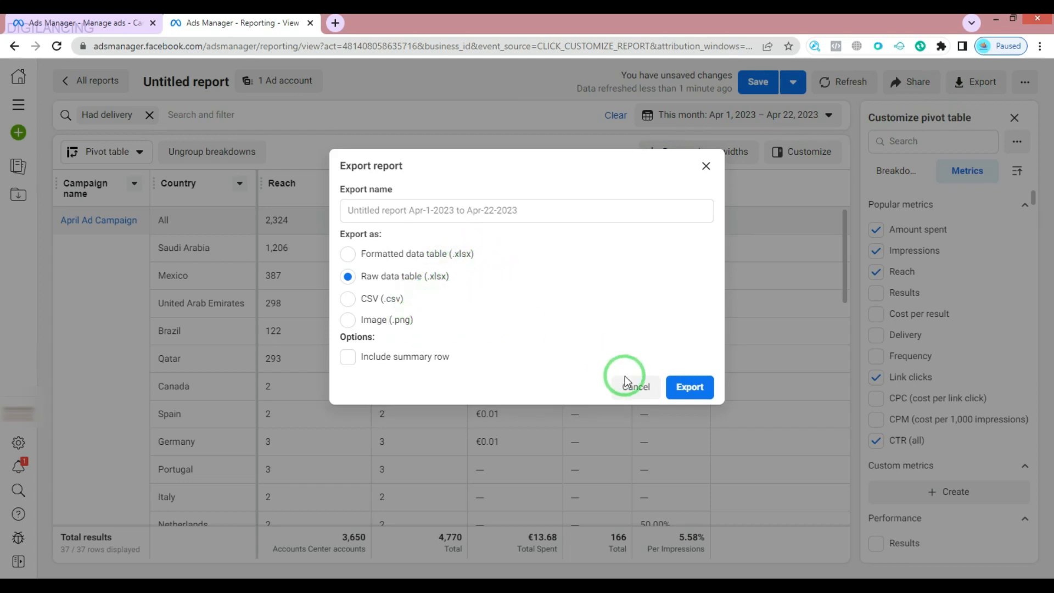
click(684, 387)
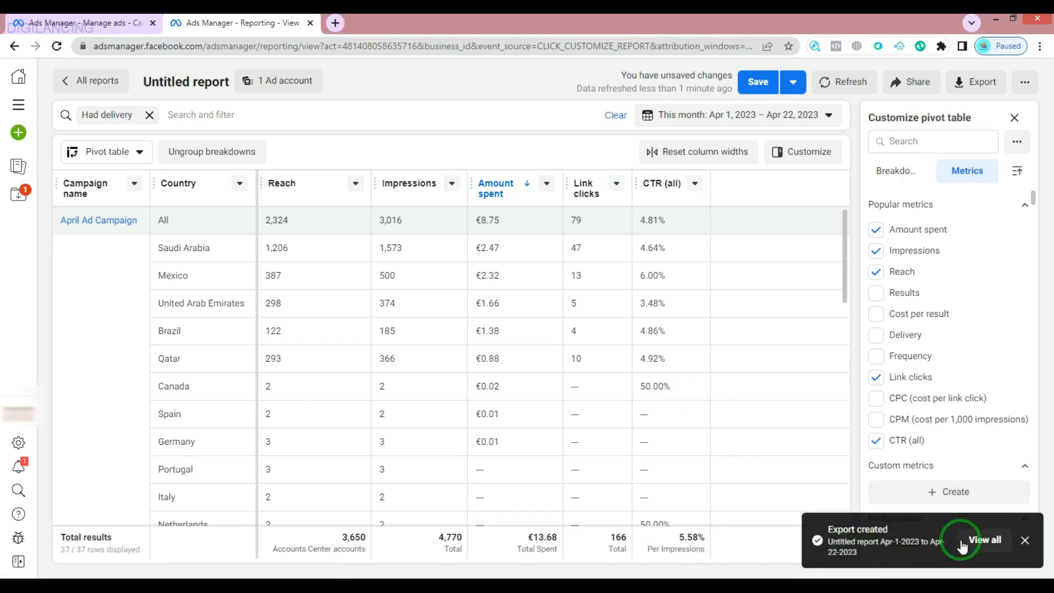
click(70, 563)
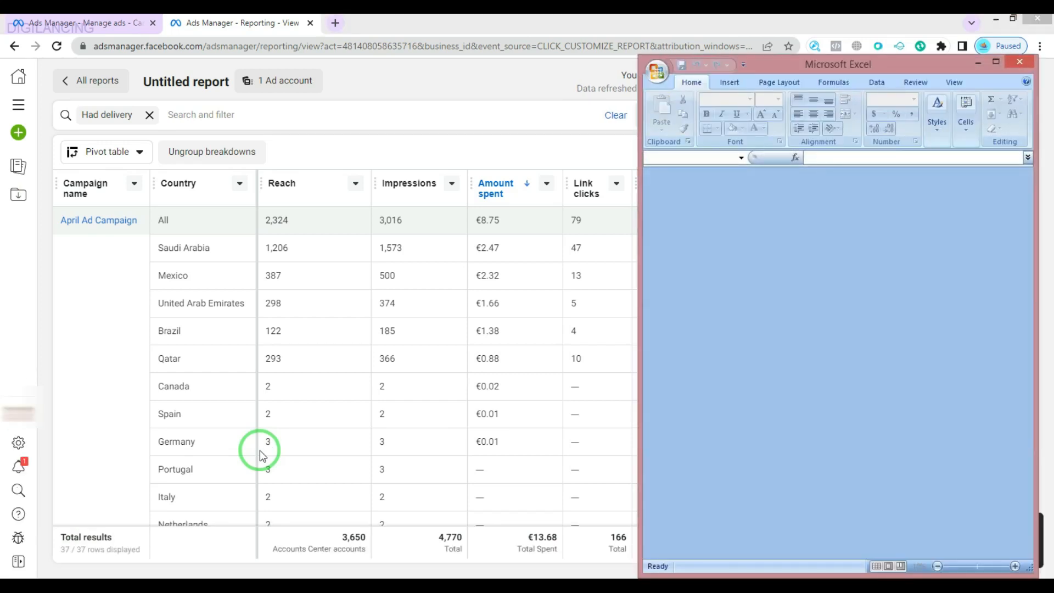
Step: Maximize Excel and the report workbook, and narrow the Campaign name column to fit its text
double_click(774, 66)
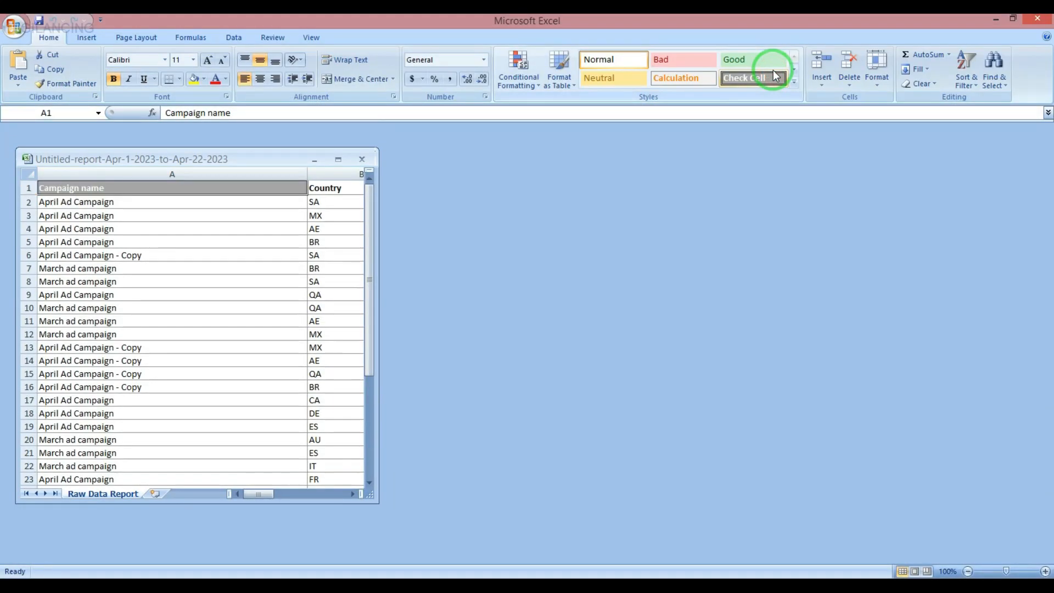
click(339, 160)
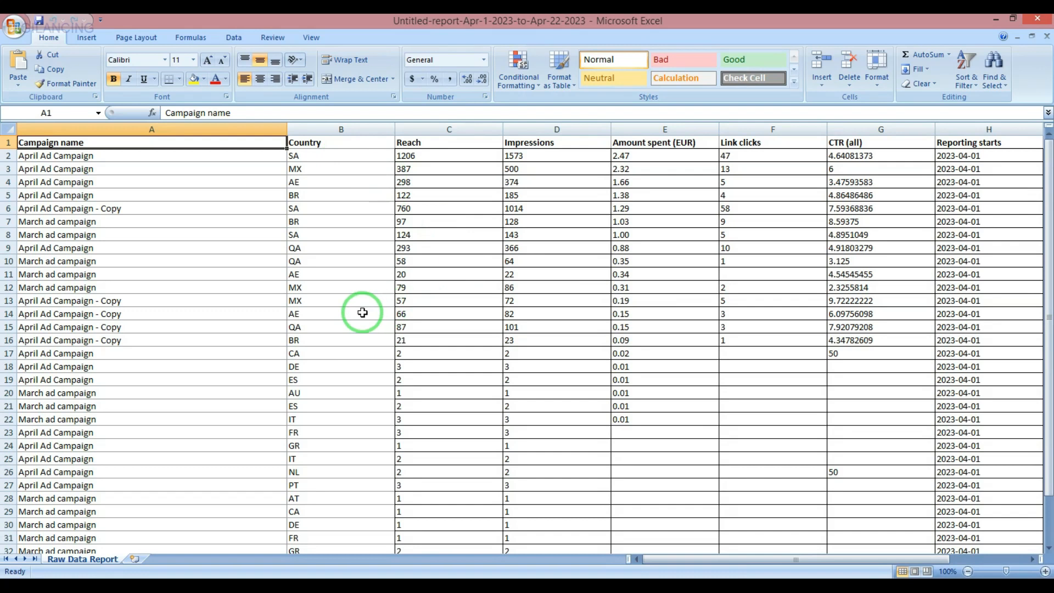
drag(287, 131, 151, 140)
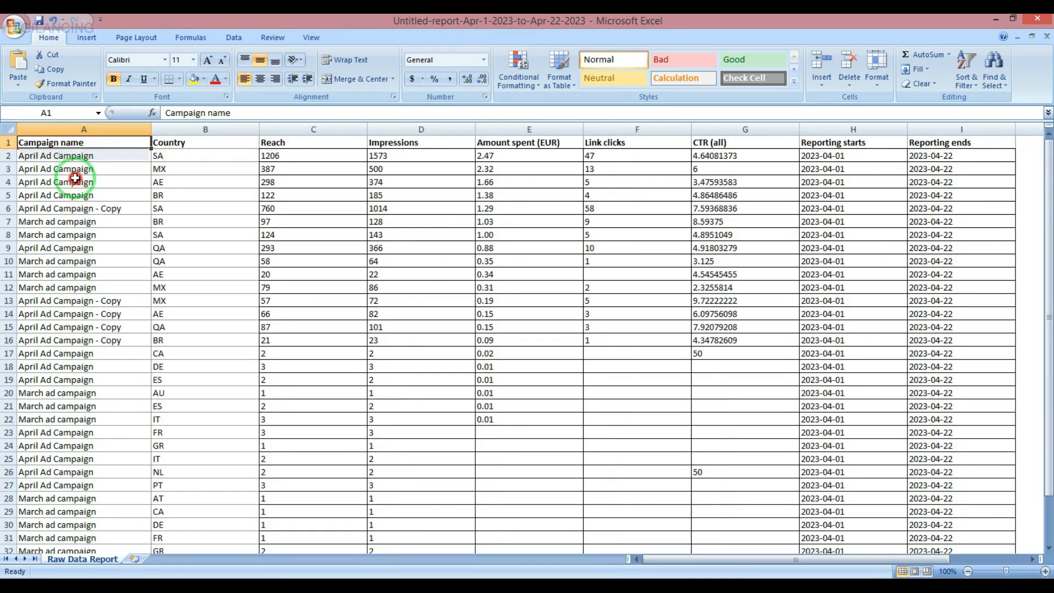
Step: Delete the entire Campaign name column from the Raw Data Report sheet
drag(76, 178, 66, 269)
right_click(57, 211)
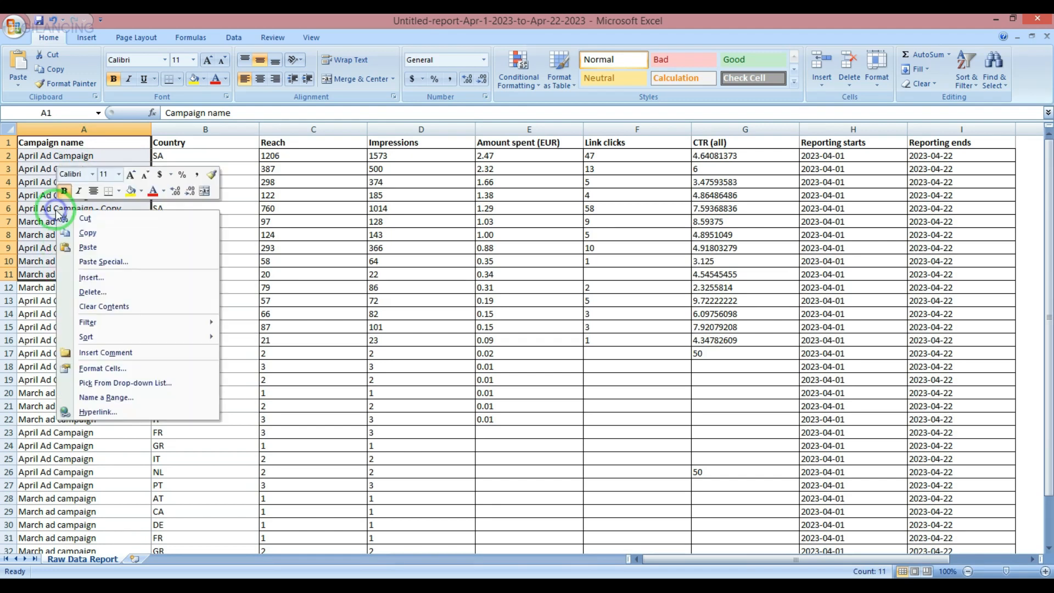
click(85, 218)
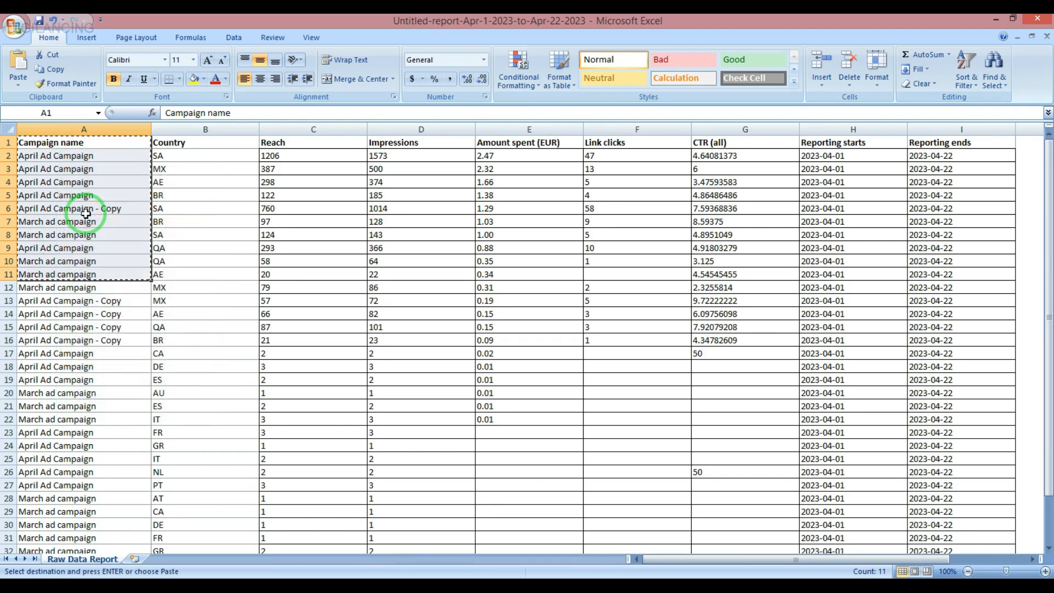
right_click(64, 197)
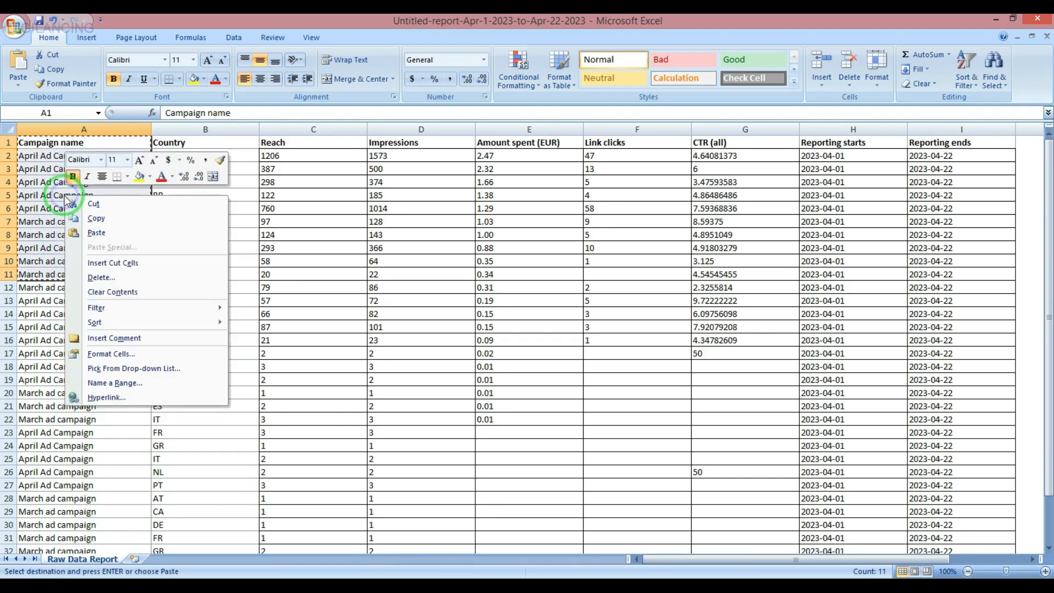
click(134, 275)
click(132, 285)
key(Return)
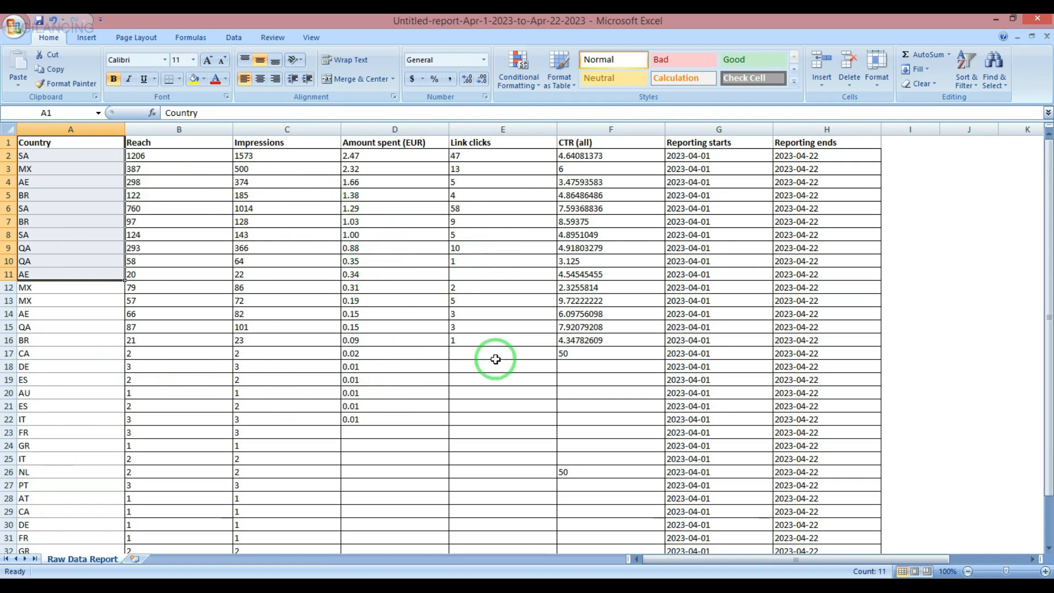
Step: Delete the entire Reporting starts and Reporting ends columns from the sheet
click(709, 236)
drag(817, 141, 695, 353)
right_click(694, 142)
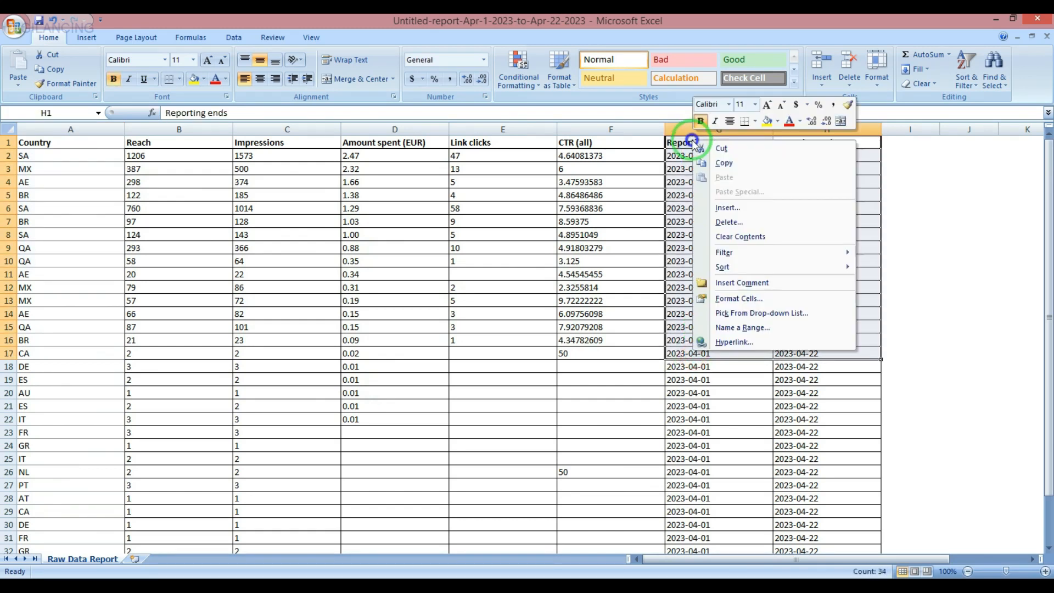
click(733, 222)
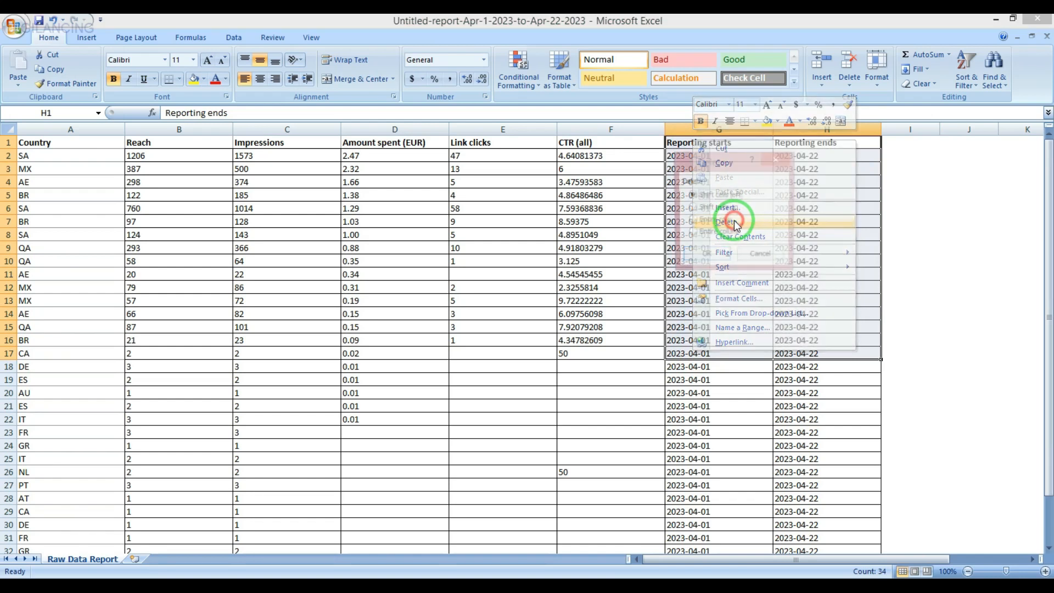
double_click(730, 233)
click(728, 232)
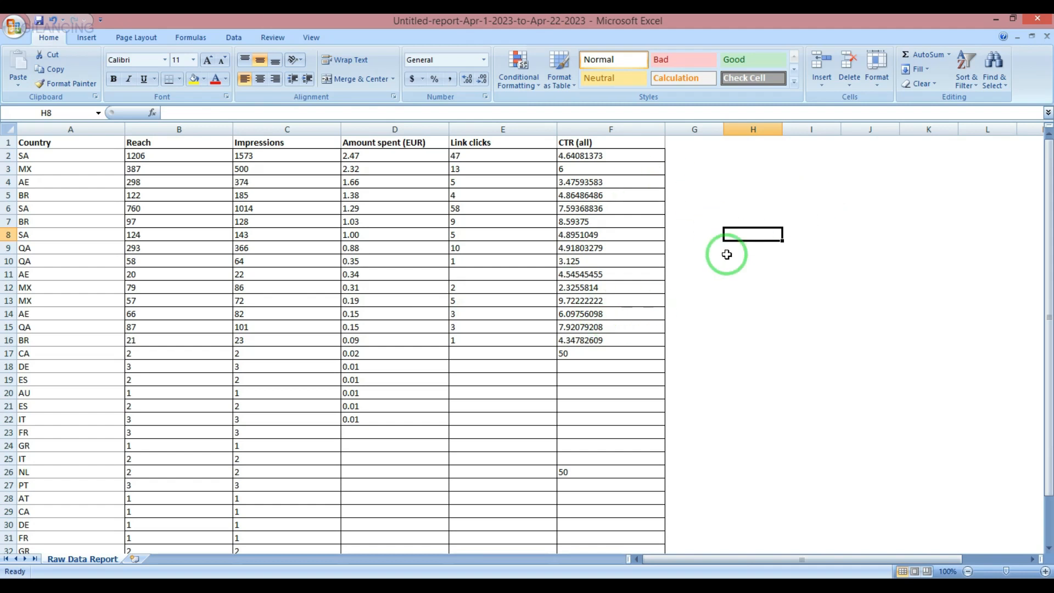
drag(796, 198, 939, 443)
click(802, 367)
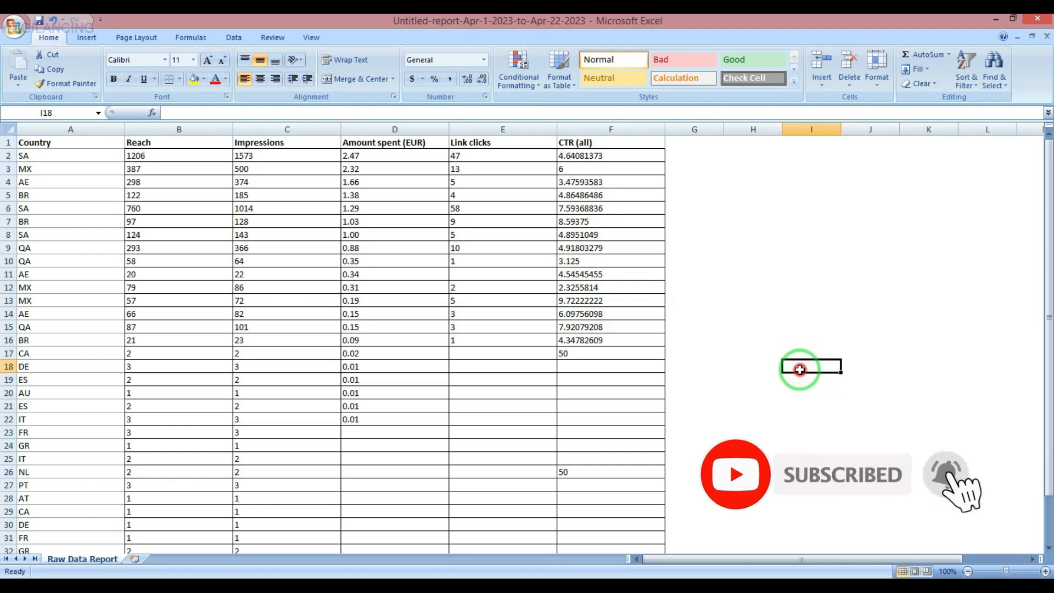
drag(583, 155, 242, 118)
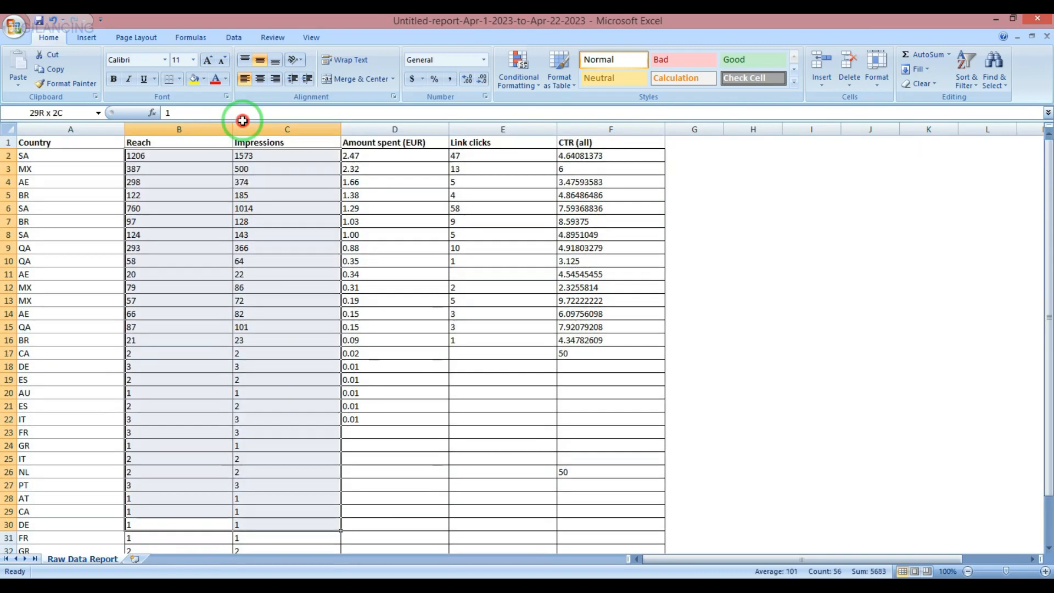